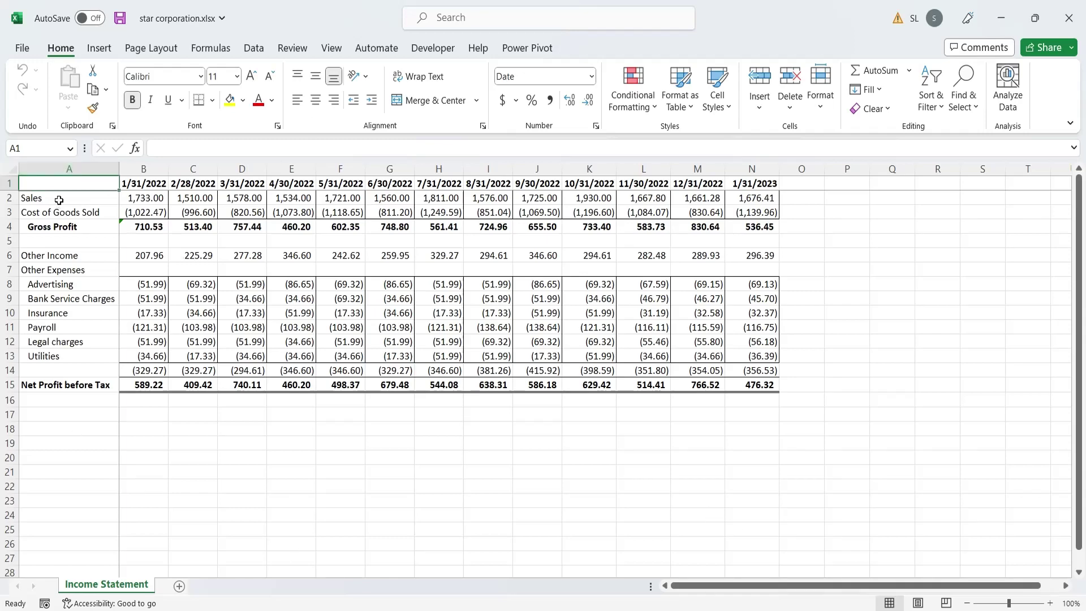
Select the income statement A1:N15 and show the What-If Analysis options on the Data tab
click(59, 200)
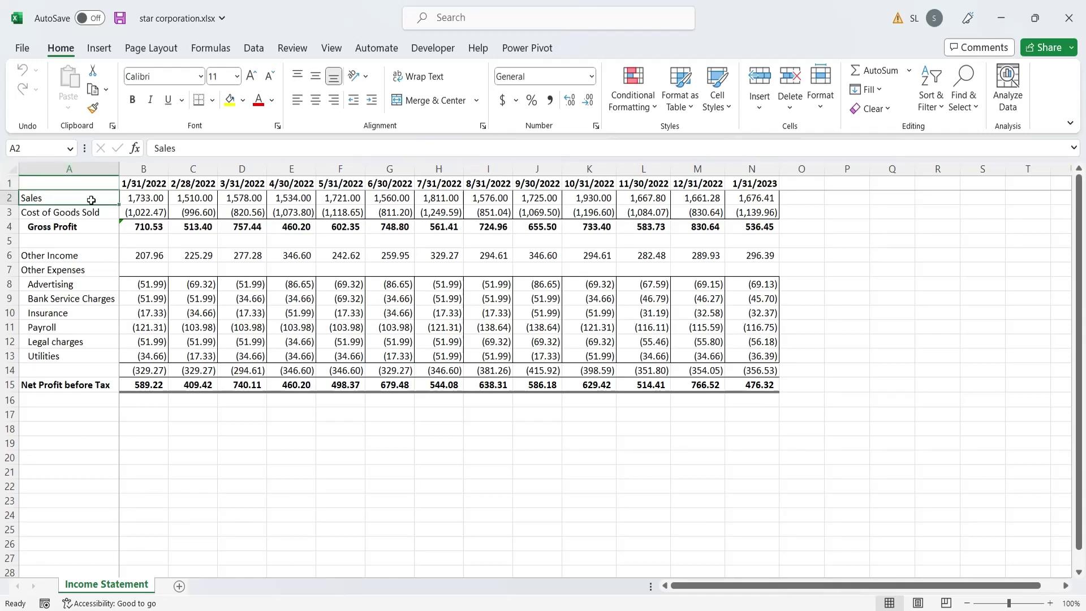
drag(91, 187, 746, 386)
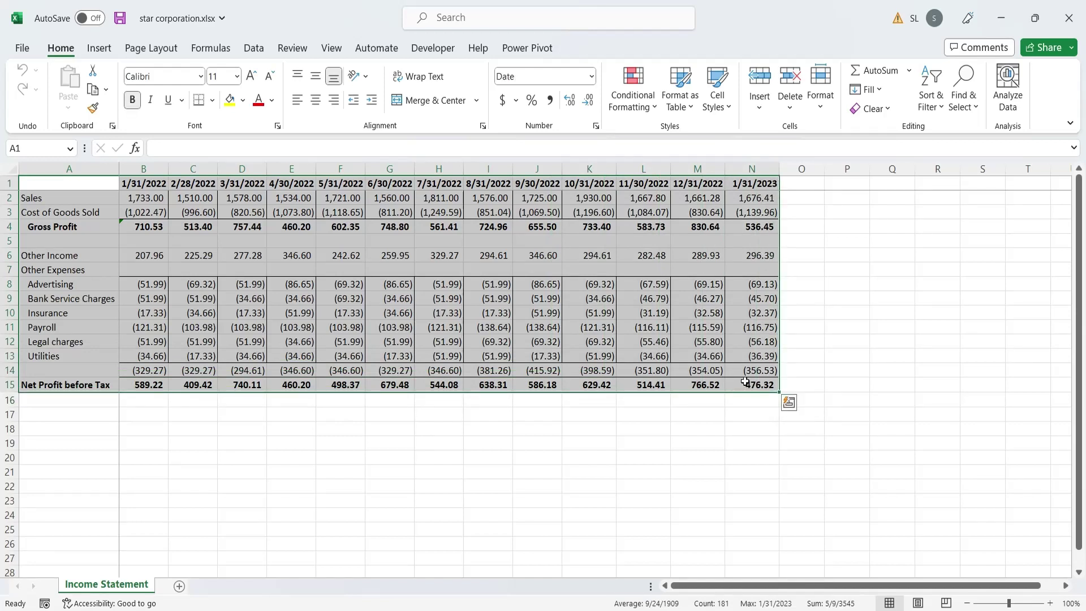
click(745, 381)
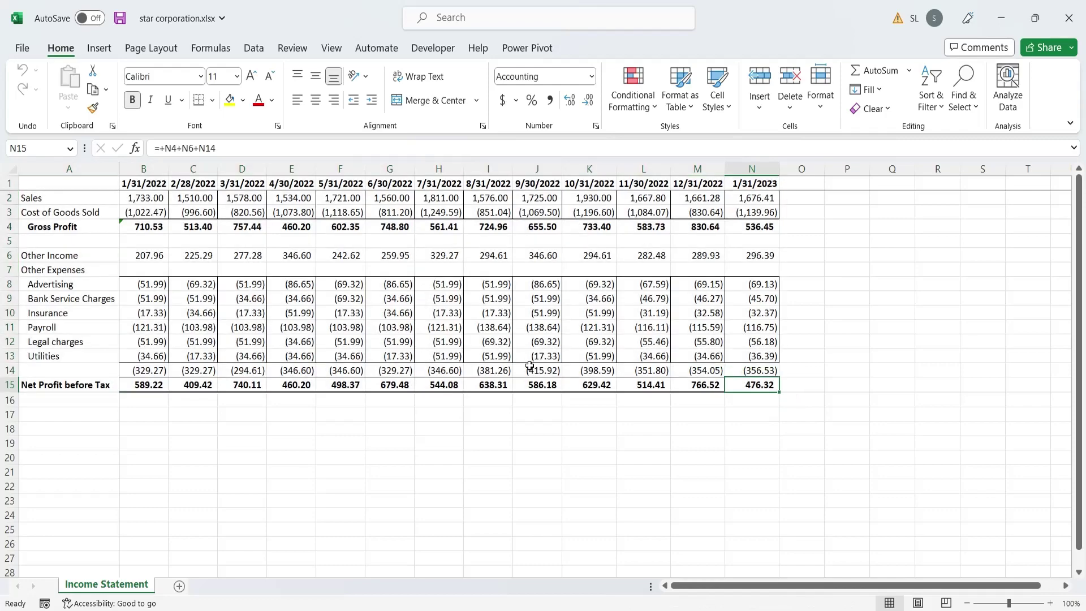
click(264, 50)
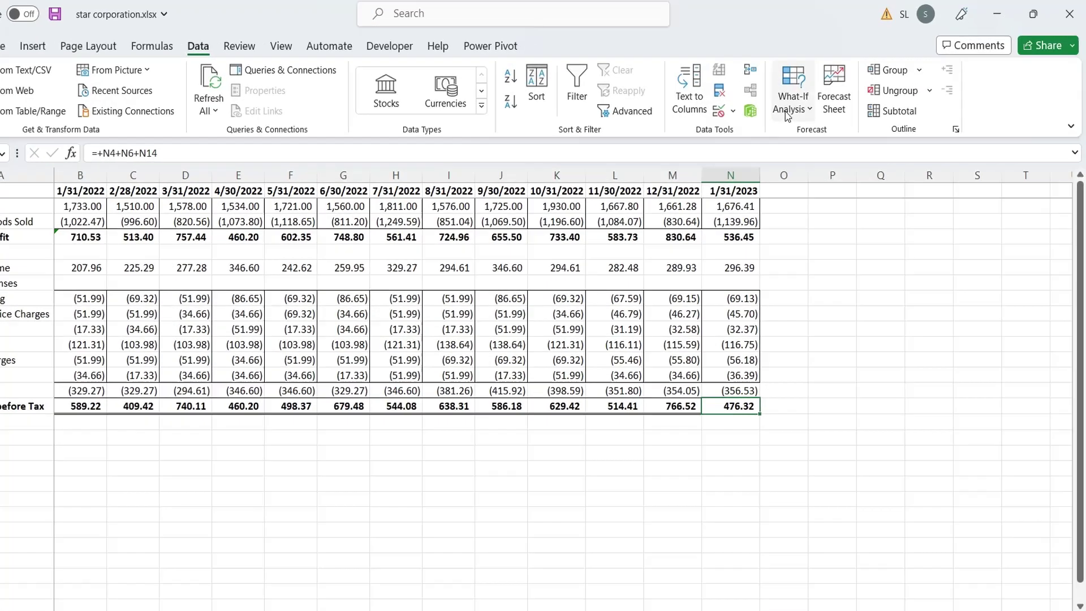
click(788, 116)
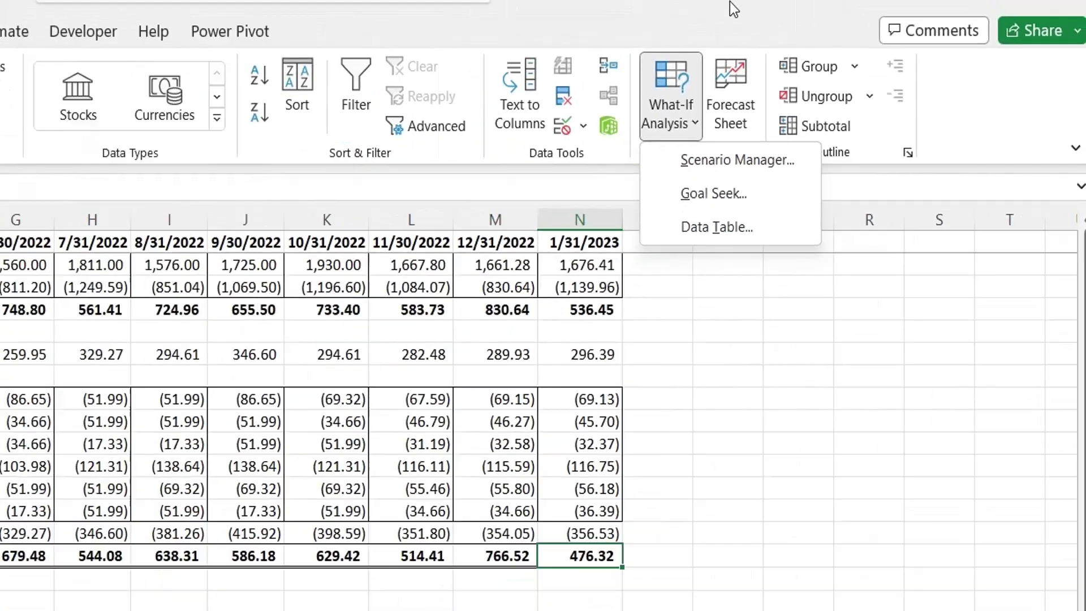
Head column P 'Average' and enter =AVERAGE(B2:N2) for Sales in P2
key(Escape)
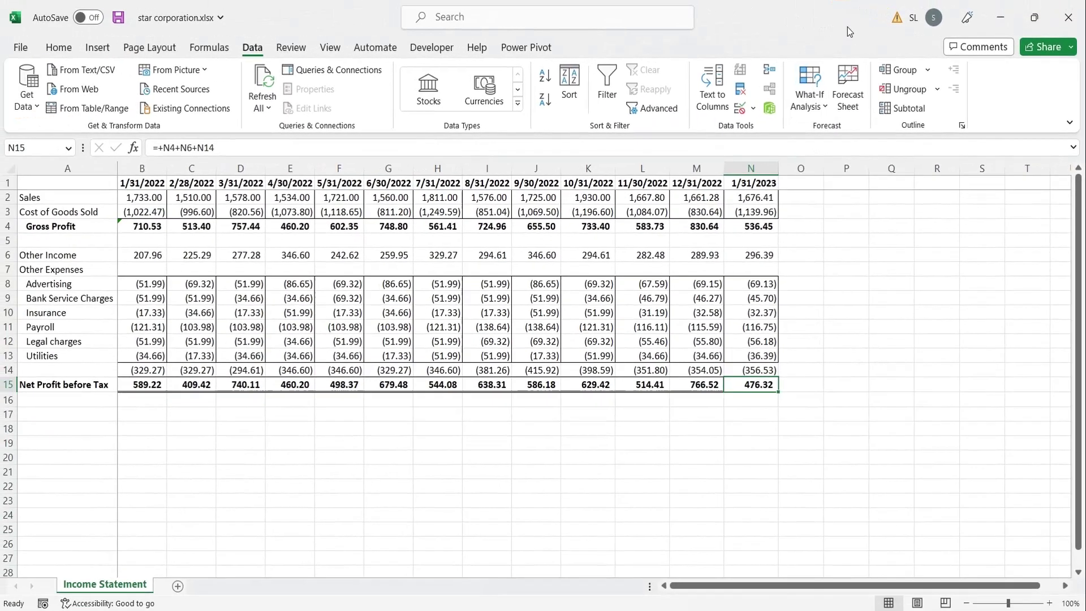
click(829, 182)
text(Av)
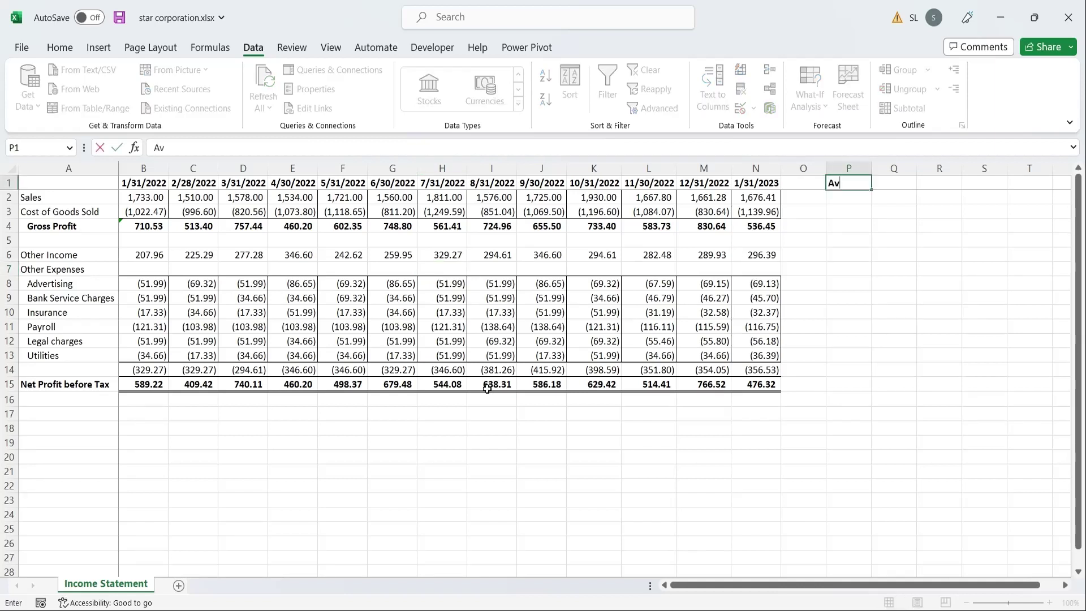
text(erage)
key(Return)
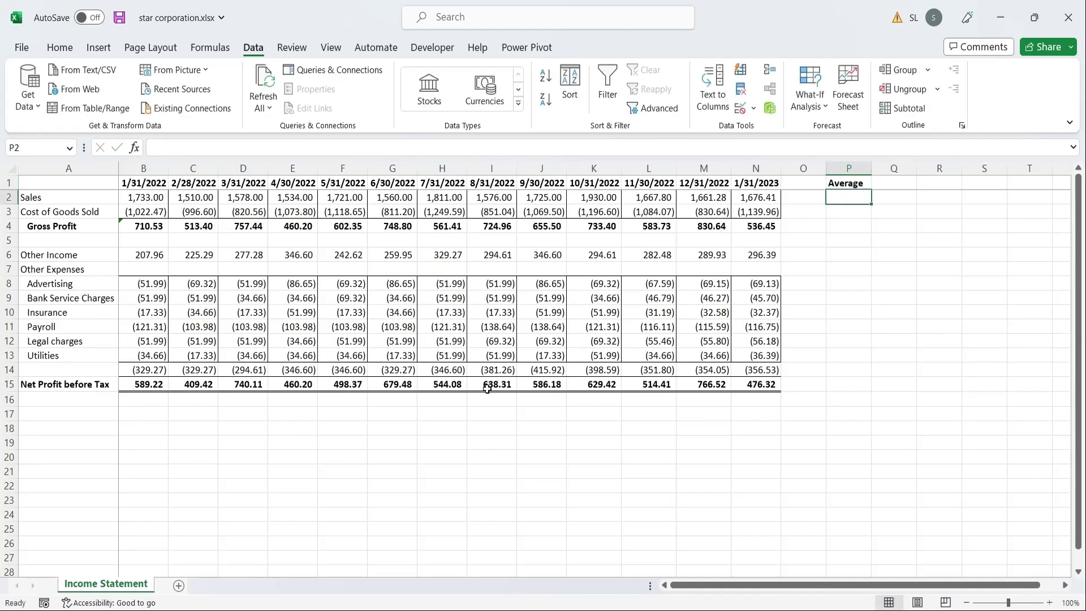
text(=a)
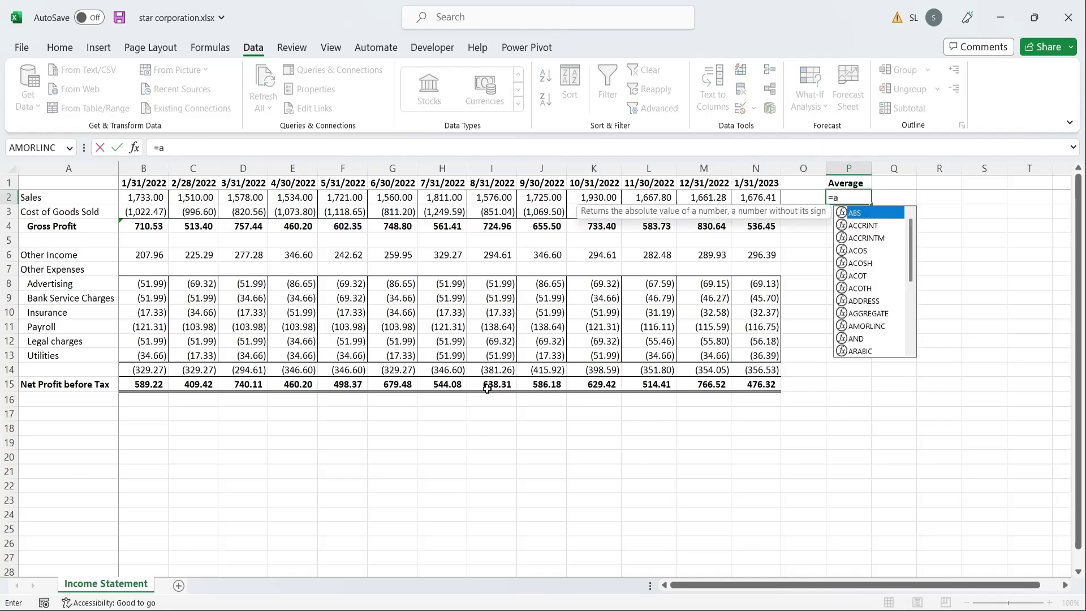
text(verage()
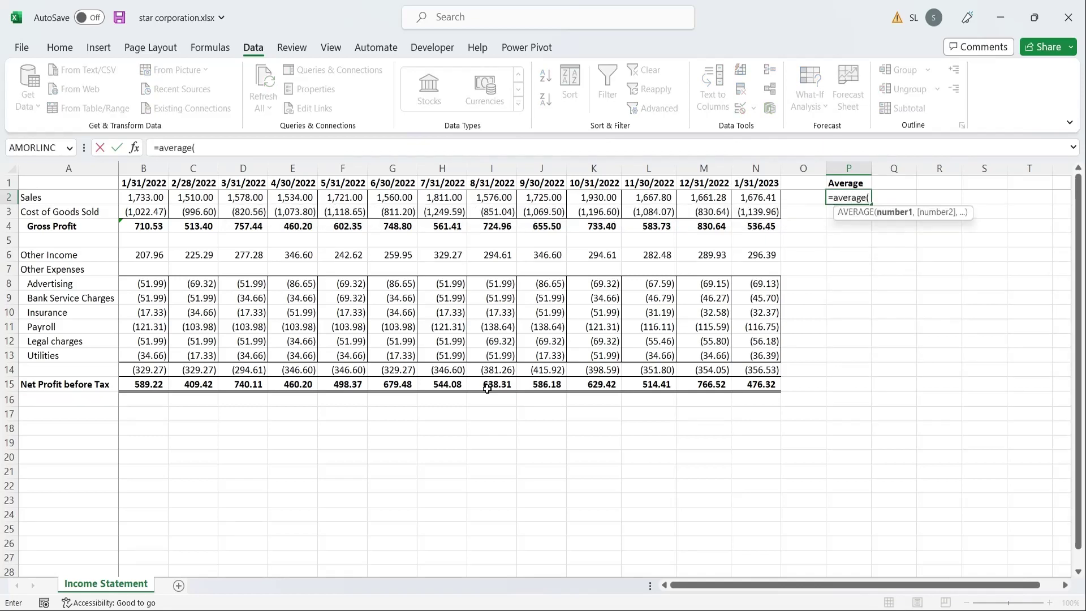
key(Left)
key(Left)
key(ctrl+shift+Left)
key(shift+Right)
key(Return)
key(Down)
Fill the average down to P15, autofit column P and clear the #DIV/0! errors
click(865, 201)
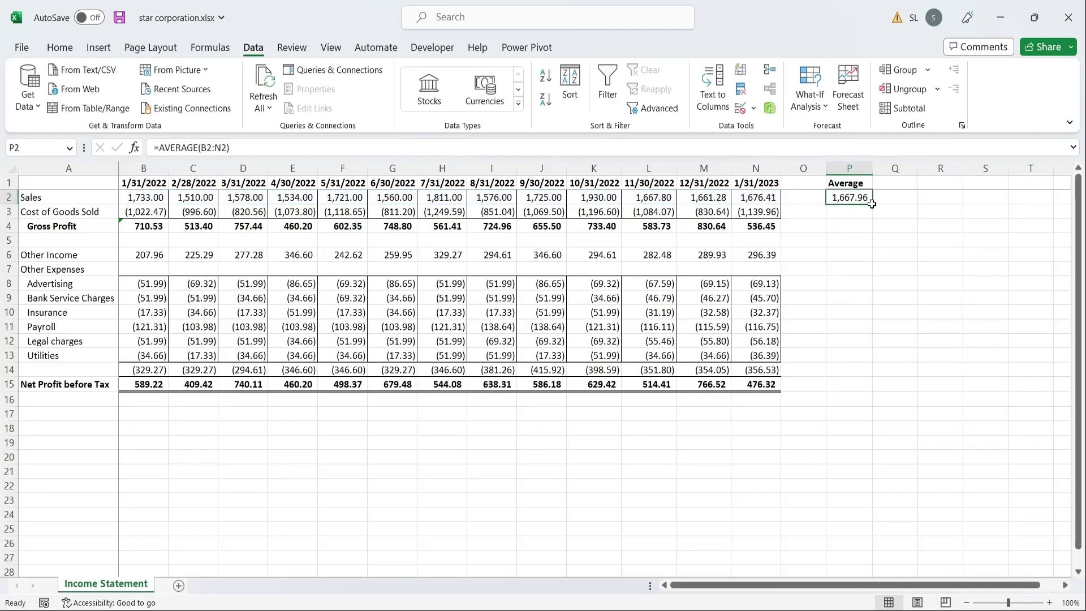
drag(872, 204, 864, 389)
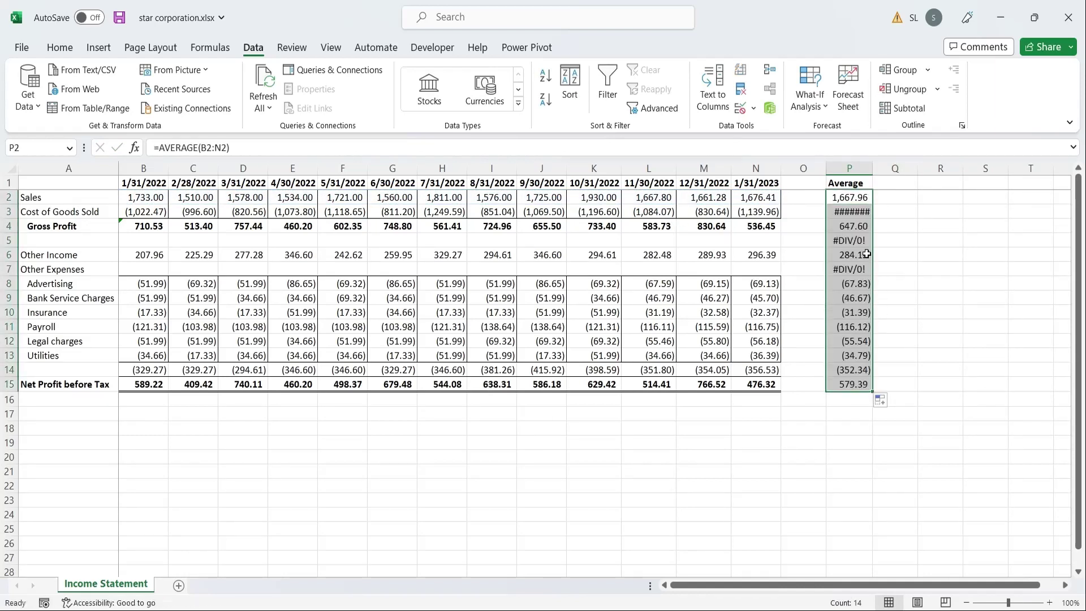
double_click(873, 168)
click(869, 242)
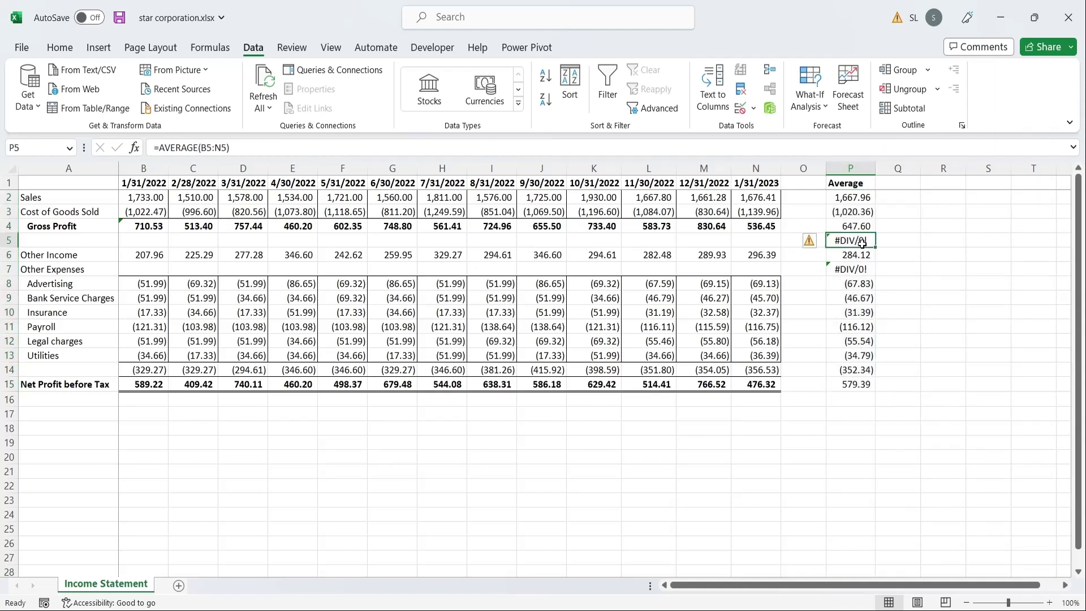
click(862, 254)
click(859, 268)
key(Delete)
click(939, 255)
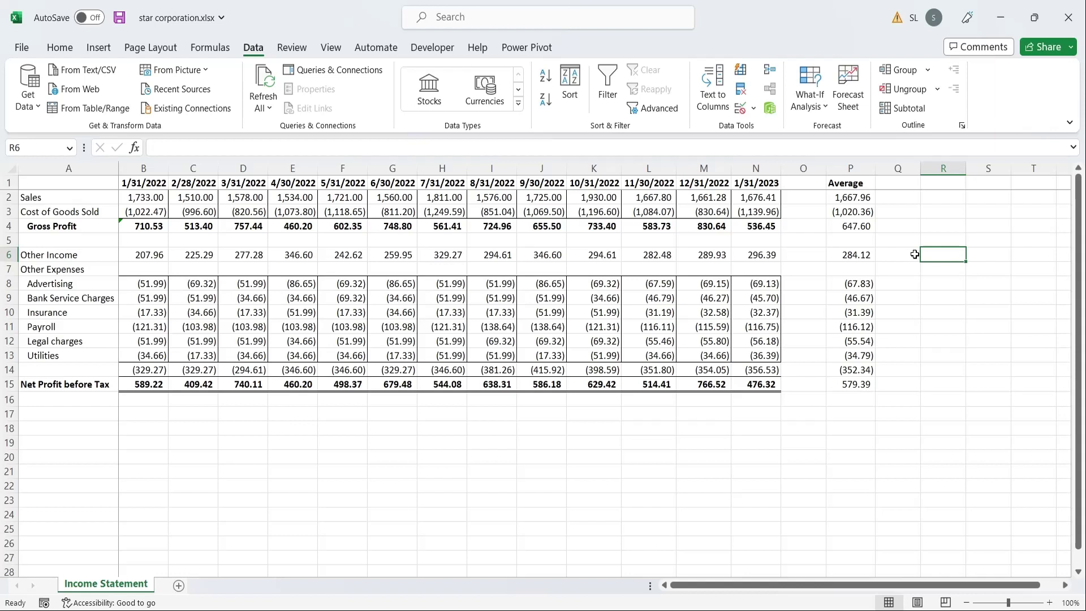
Copy N2:N15 and paste only its formatting onto the averages in P2:P15
drag(754, 196, 755, 378)
key(ctrl+c)
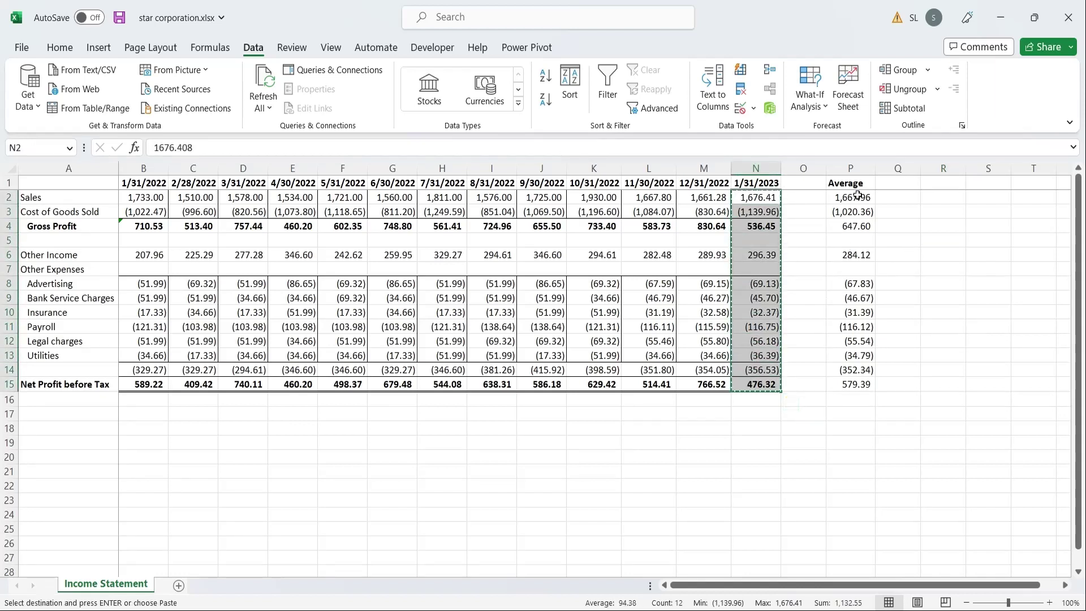
drag(858, 195, 856, 382)
right_click(856, 382)
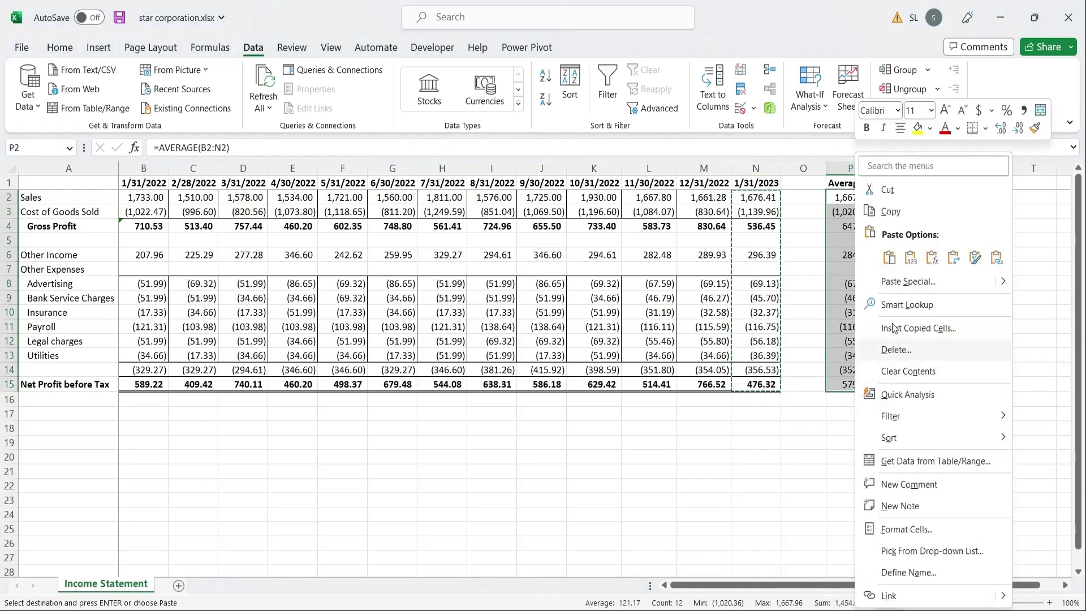
click(974, 258)
click(923, 308)
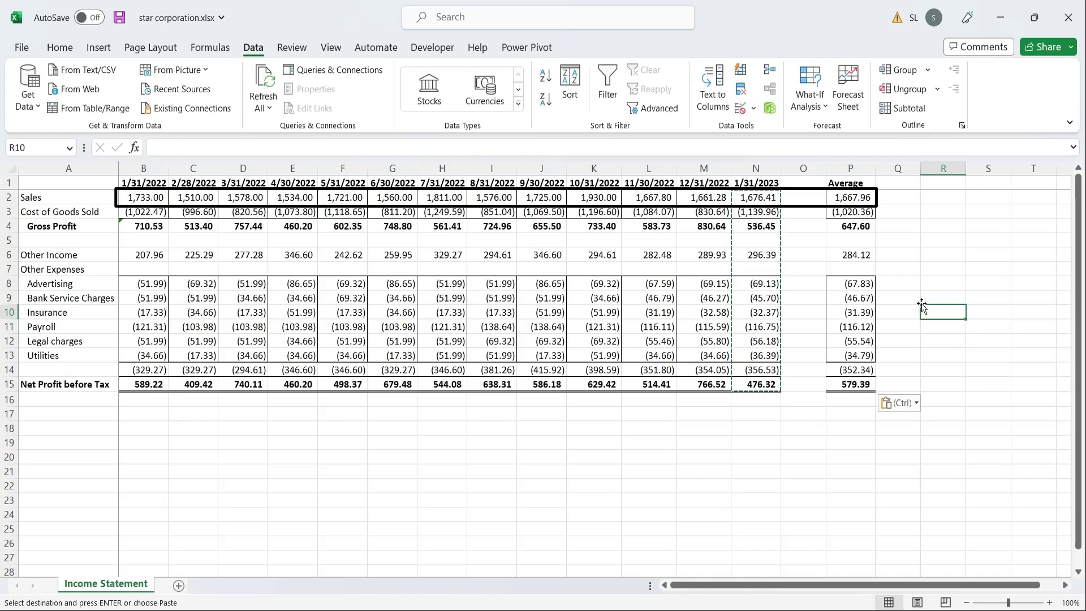
Head column Q 'Percentage', autofit it, and enter 1 for Sales in Q2
click(900, 182)
text(P)
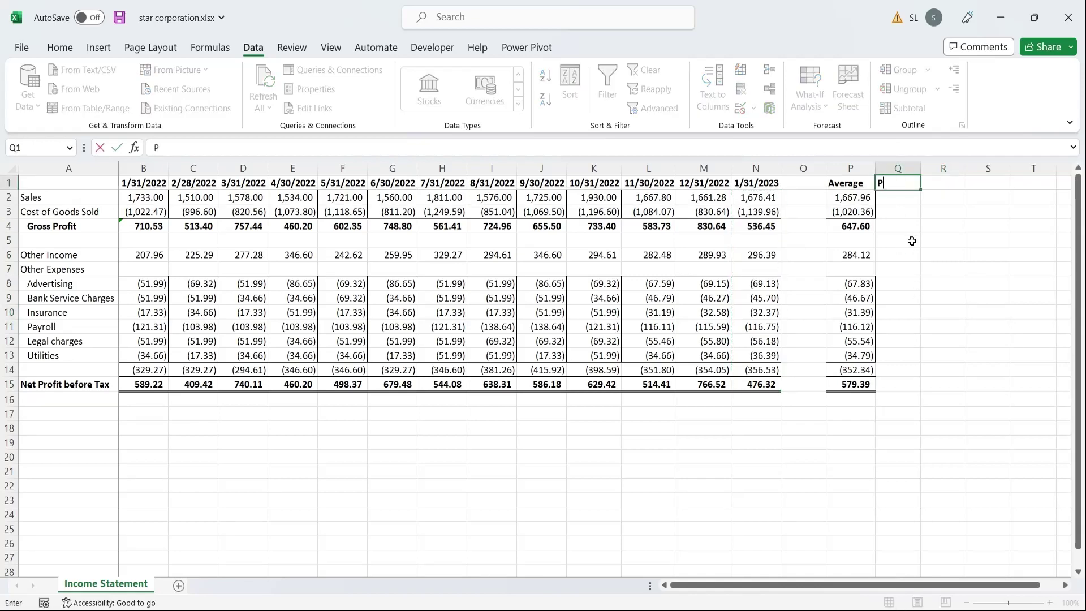
text(ercentage)
key(Return)
double_click(921, 168)
click(847, 199)
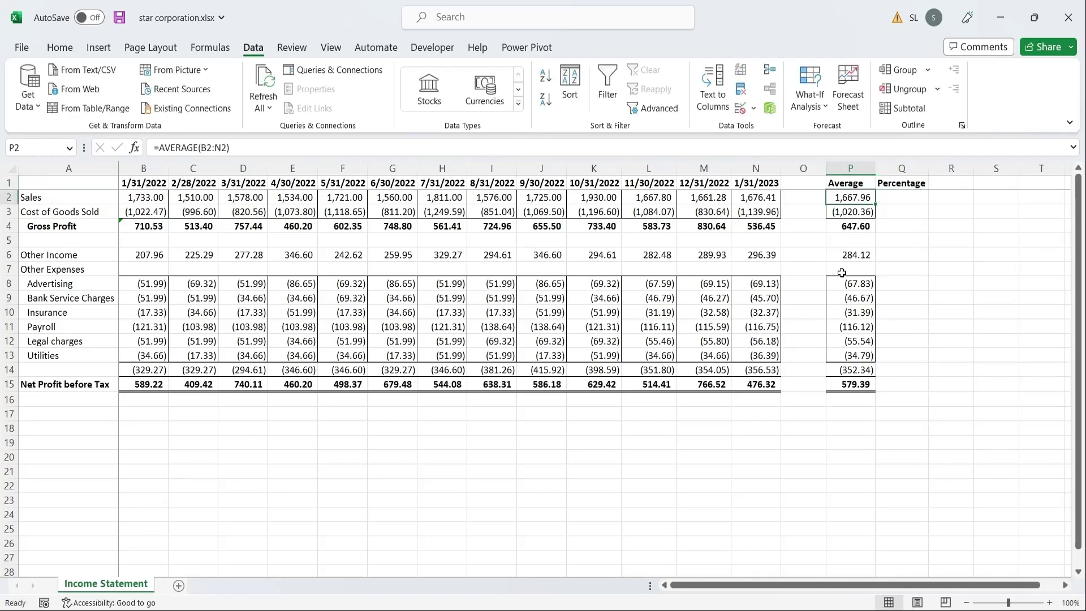
click(901, 196)
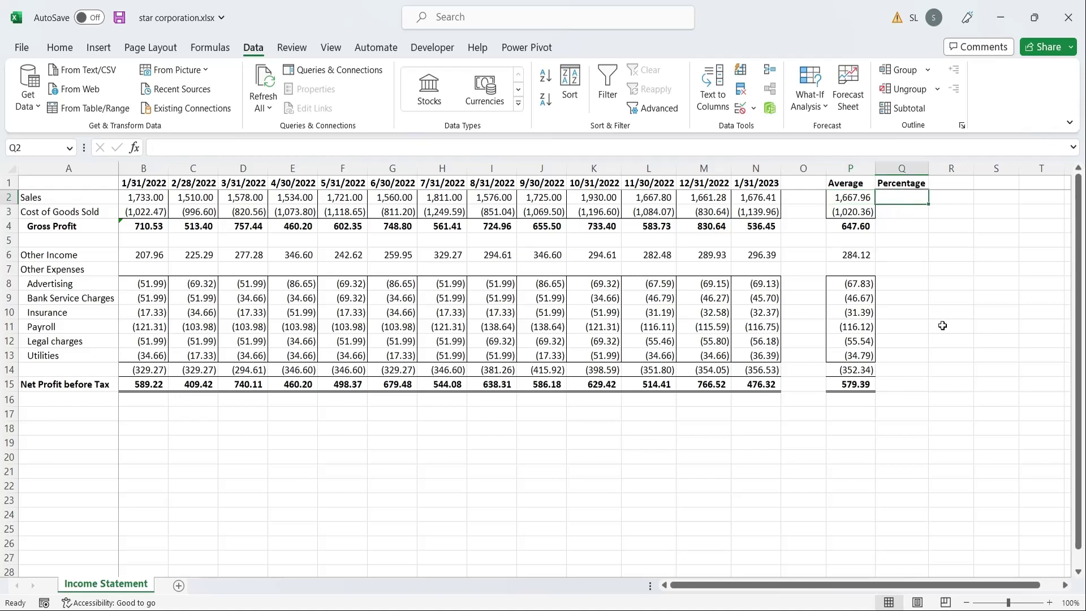
text(1)
key(Return)
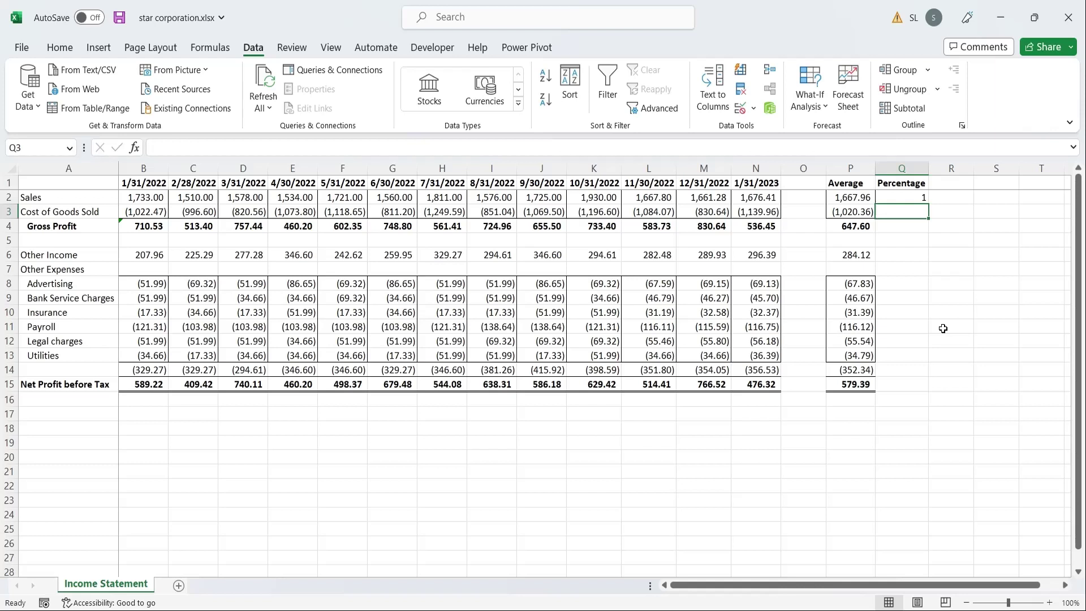
Enter =+P3/$P$2 in Q3 to divide the cost-of-goods average by average Sales
text(+)
key(Left)
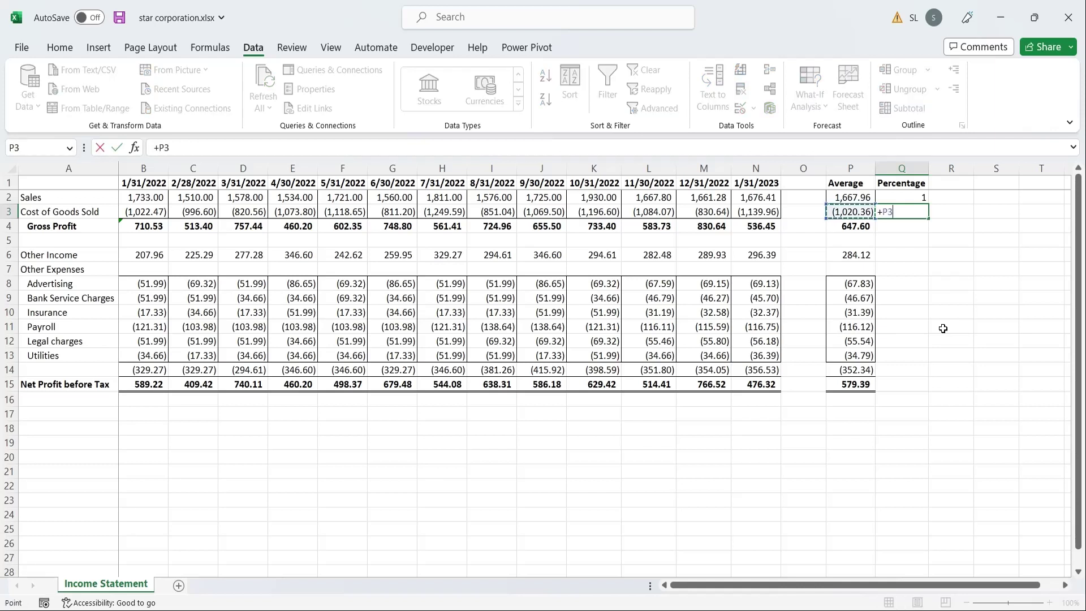
text(/)
key(Left)
key(Up)
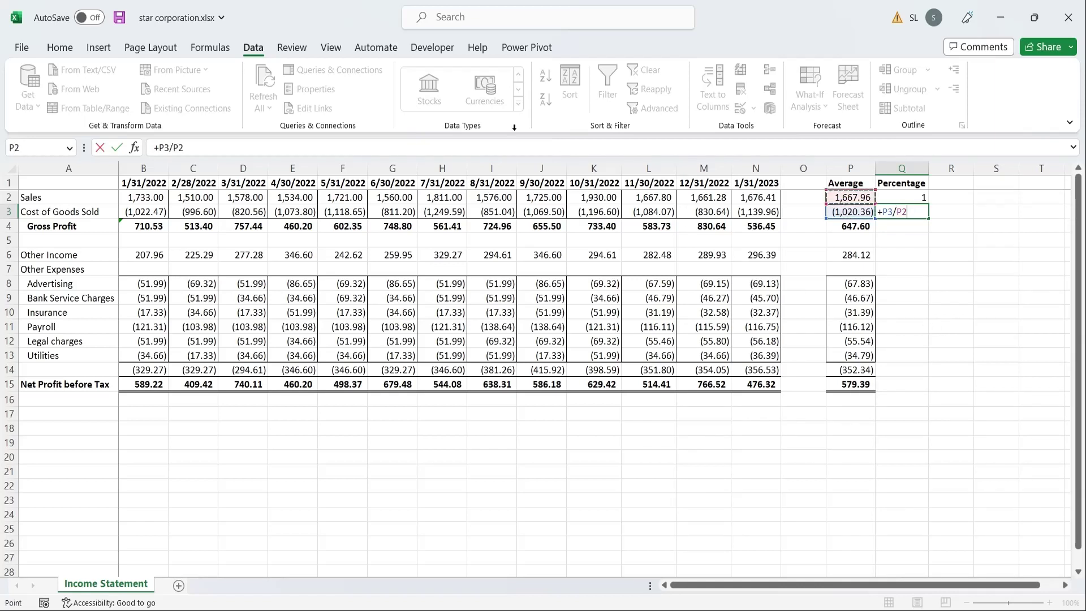
click(173, 148)
key(F4)
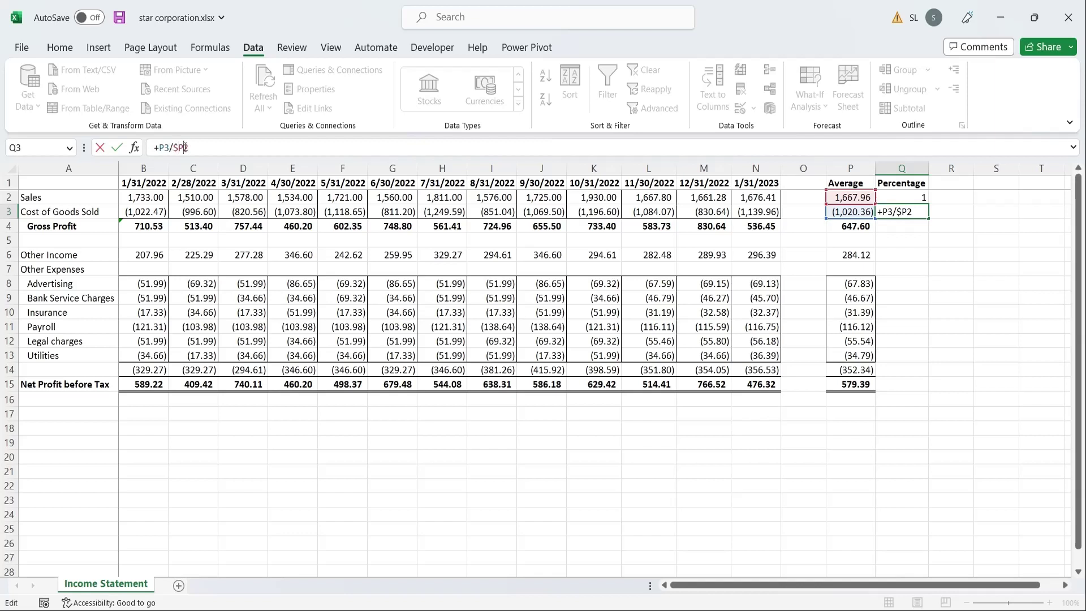
key(Return)
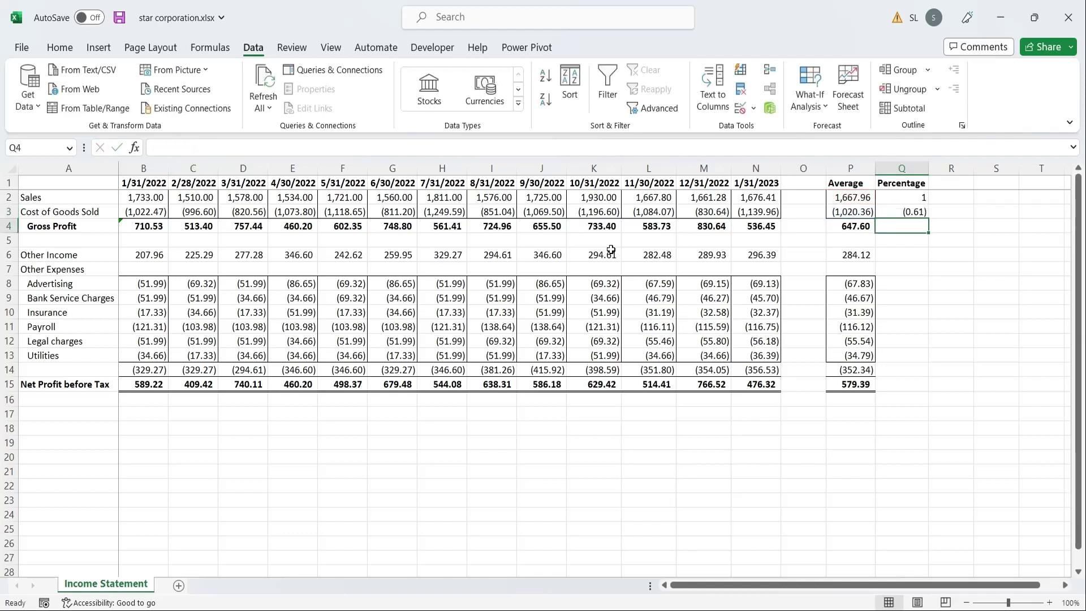
Fill the percentage formula down to Q15 and clear the dashes in Q5 and Q7
click(912, 211)
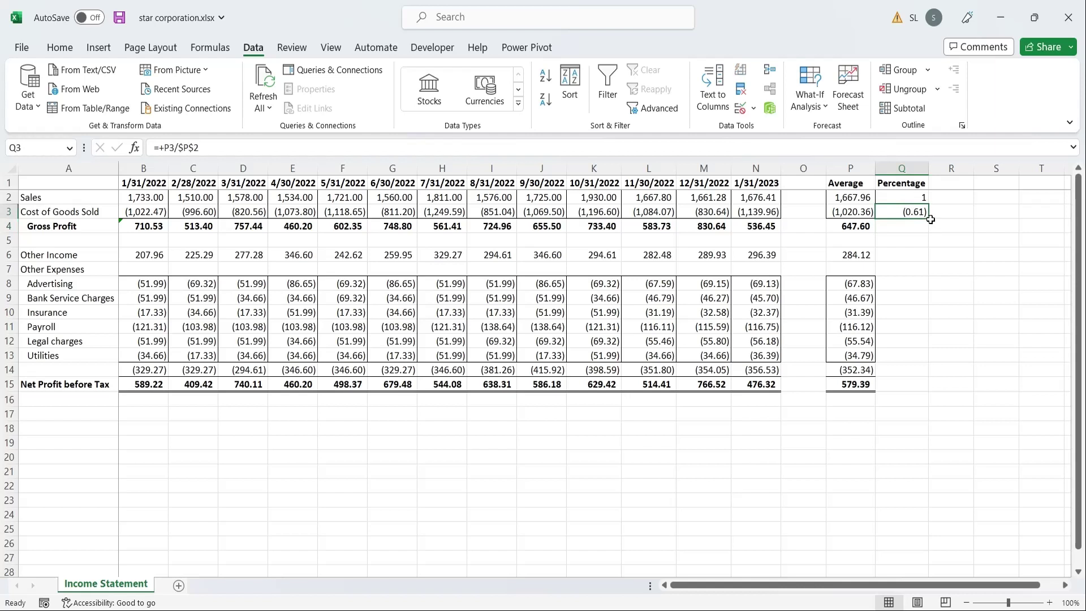
drag(931, 220, 931, 390)
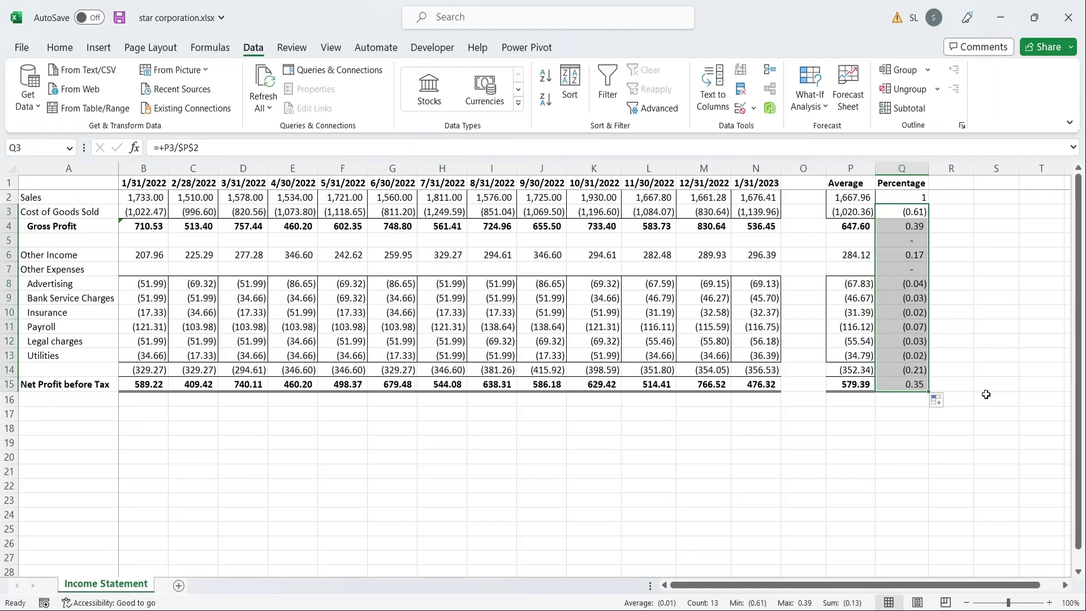
click(906, 240)
key(Delete)
click(909, 265)
key(Delete)
click(954, 286)
Paste the Average column's formatting onto the Percentage values Q2:Q15
click(914, 387)
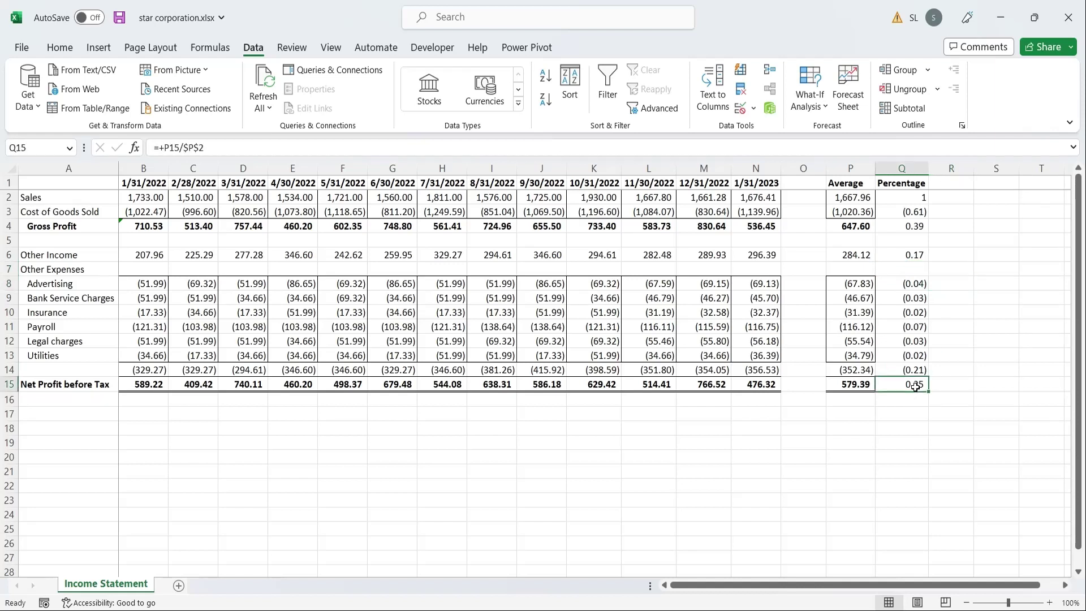
drag(915, 368, 857, 384)
key(ctrl+c)
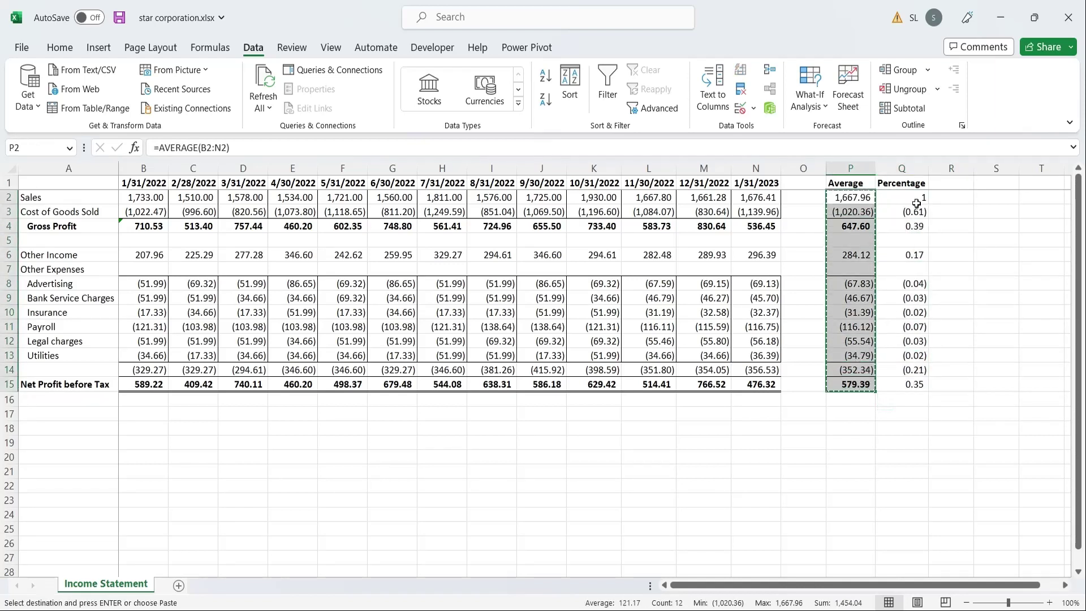
drag(917, 200, 914, 385)
right_click(926, 380)
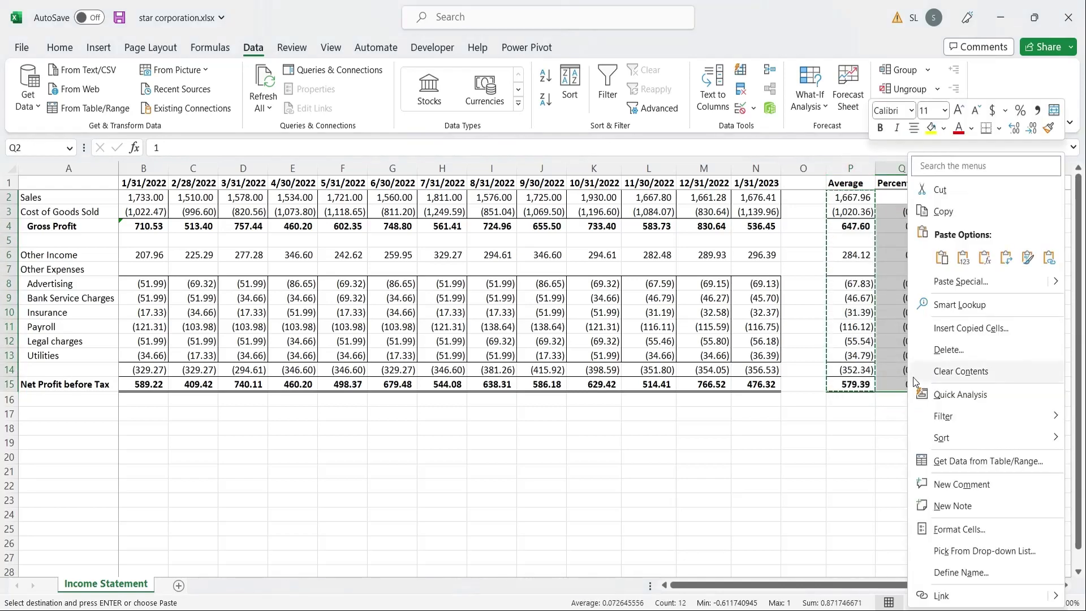
click(1028, 257)
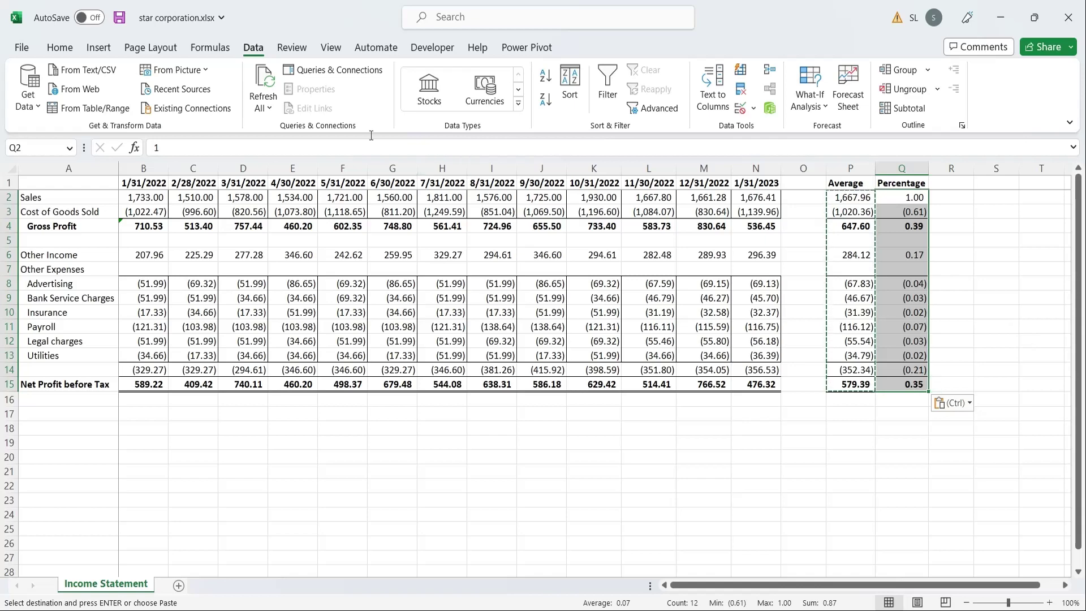
Format Q2:Q15 as percentages with two decimal places
click(60, 47)
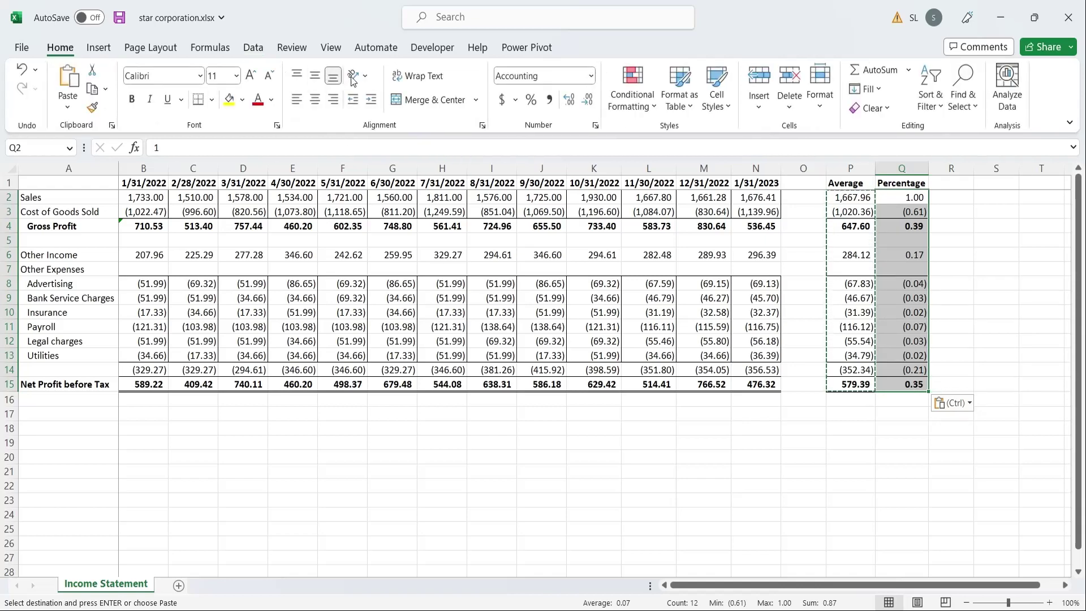
click(532, 100)
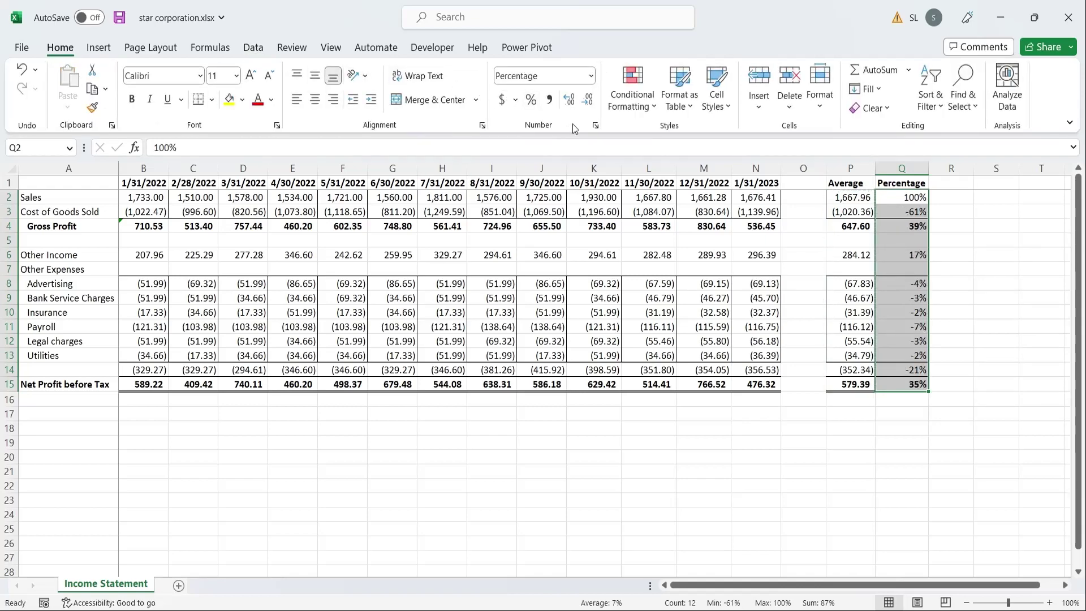
click(572, 102)
click(571, 102)
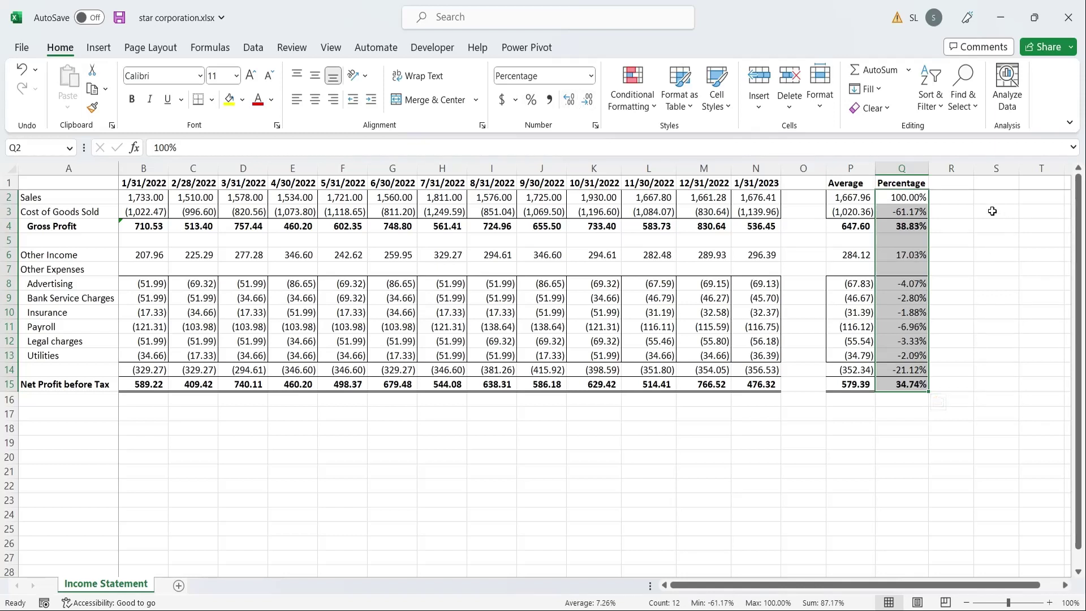
Enter the heading 'Forecast' in R1 and forecast sales of 1500 in R2
click(960, 185)
text(Fi)
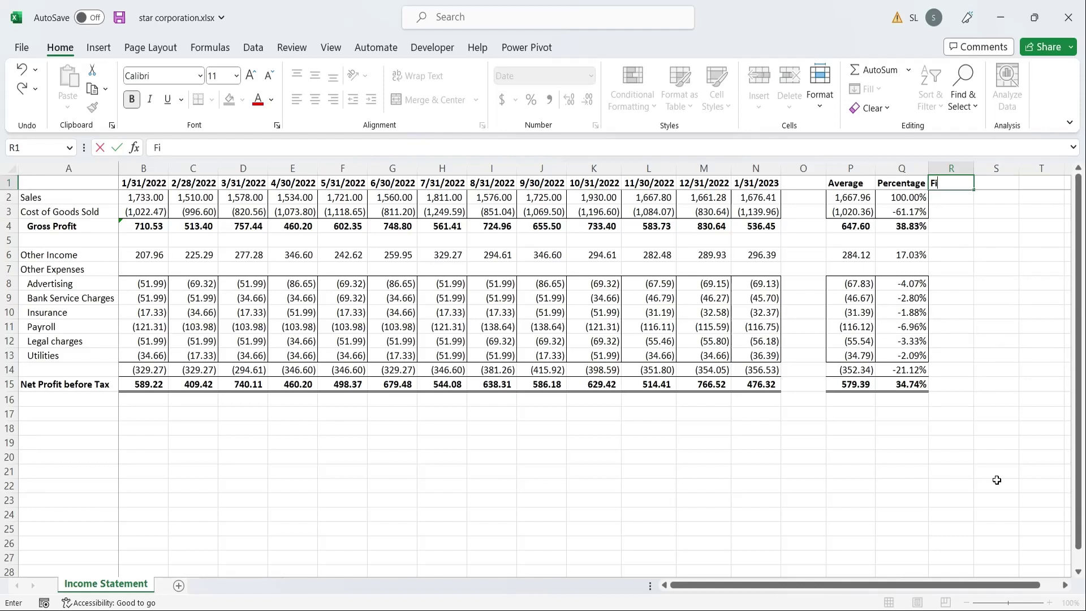
key(BackSpace)
text(orecast)
key(Return)
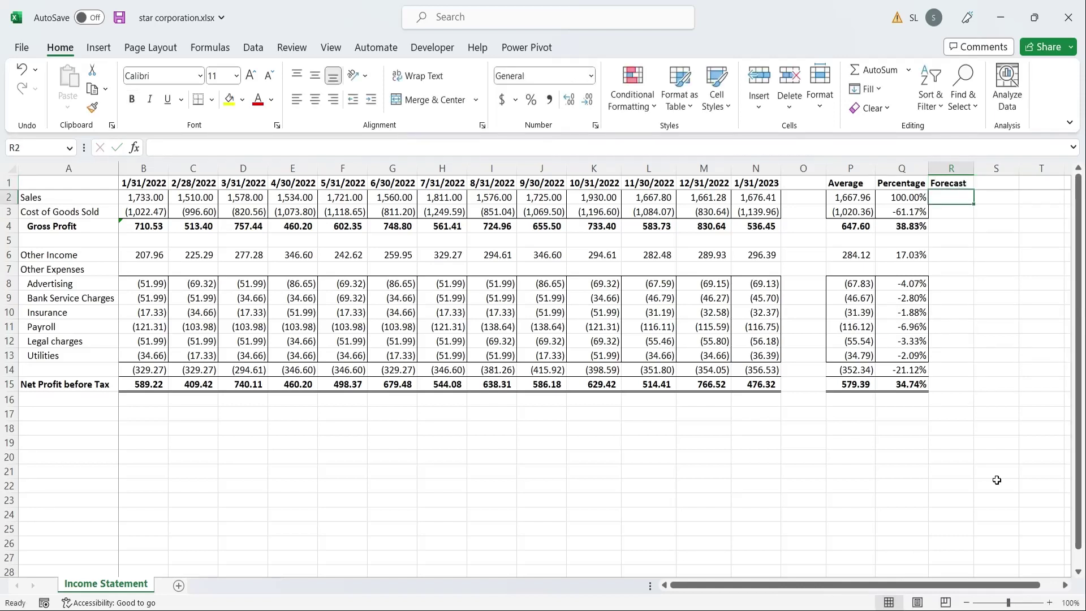
text(1500)
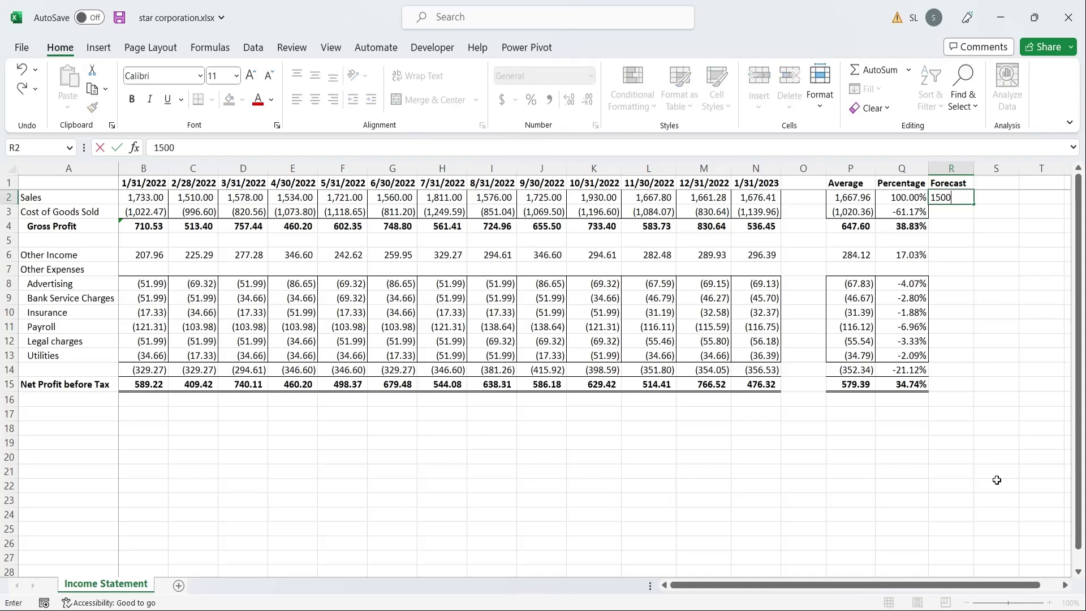
key(Return)
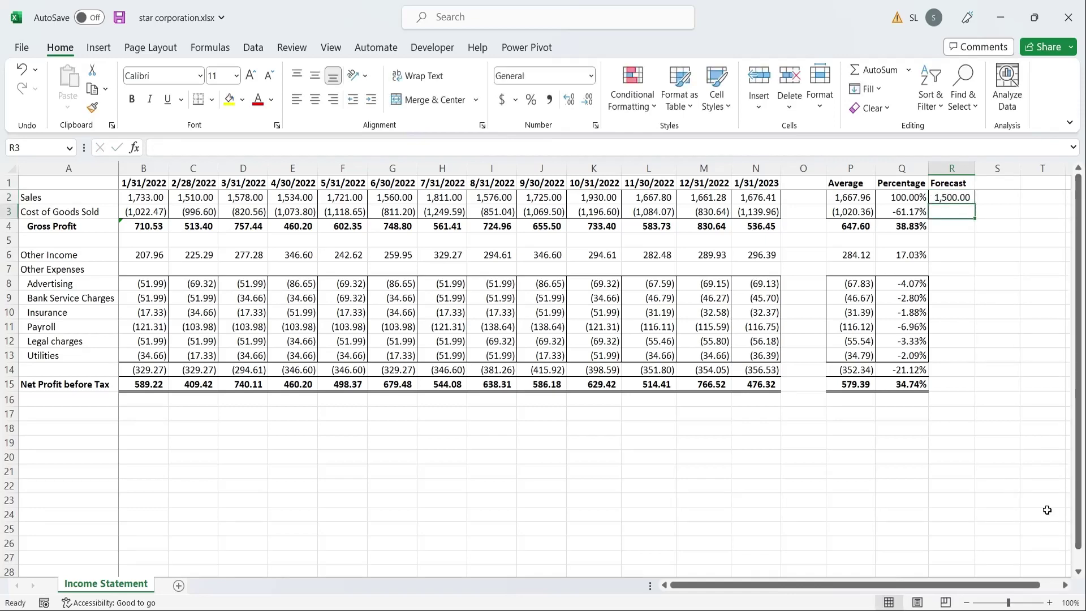
text(+)
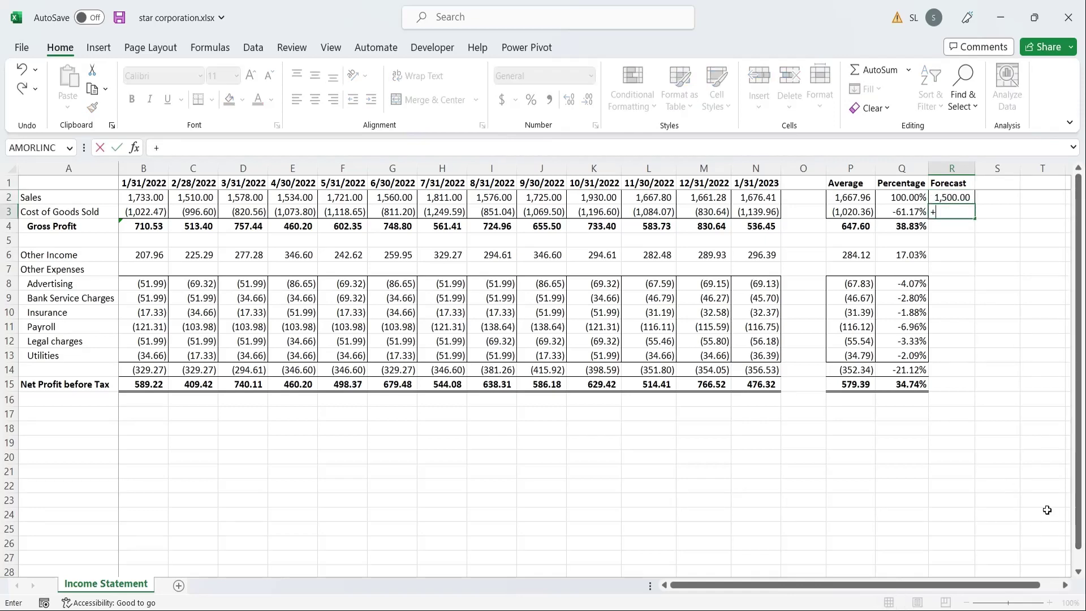
Build the R3 forecast formula =+$R$2*Q3 with forecast Sales locked as absolute
key(Up)
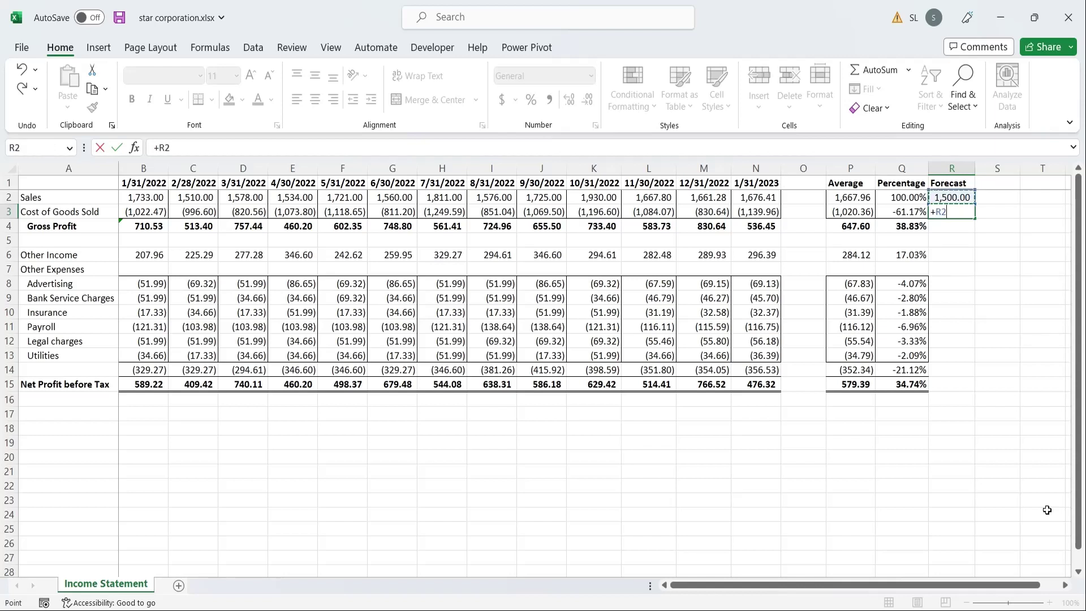
text(*)
key(Left)
key(ctrl+Return)
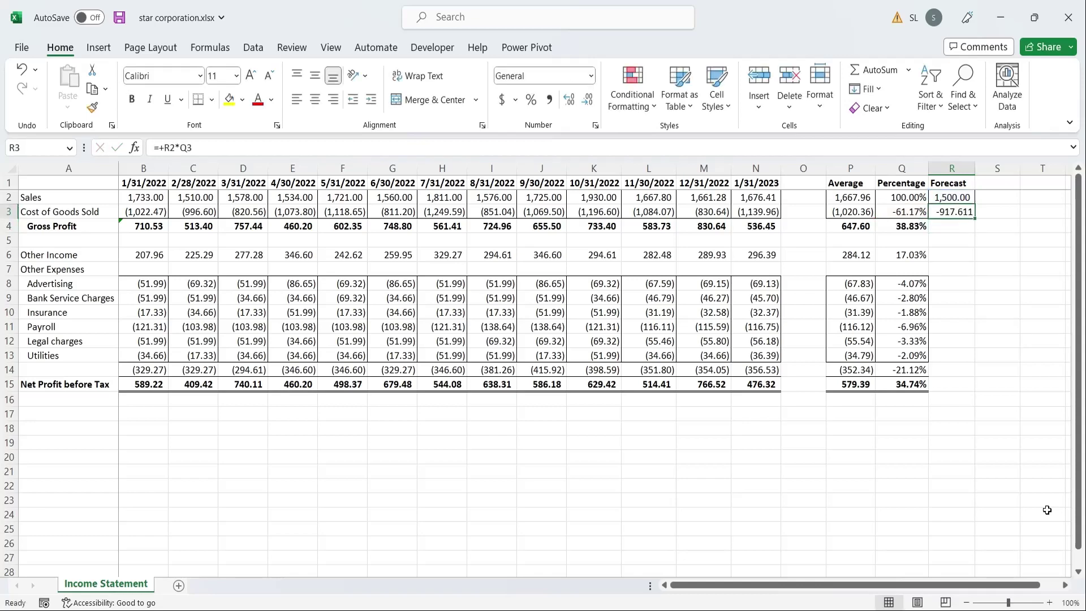
key(ctrl+c)
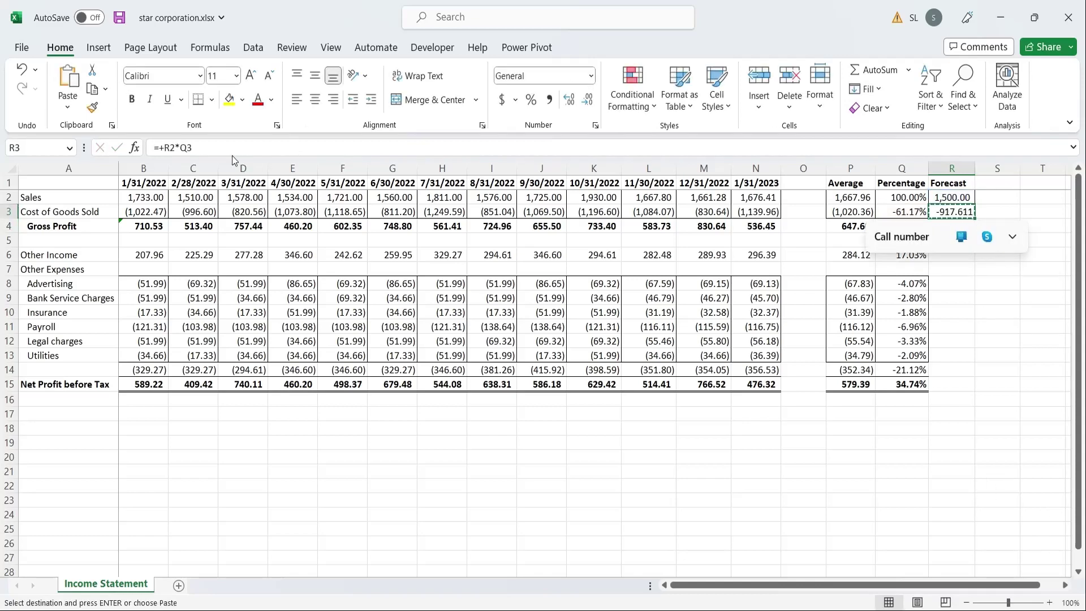
click(168, 148)
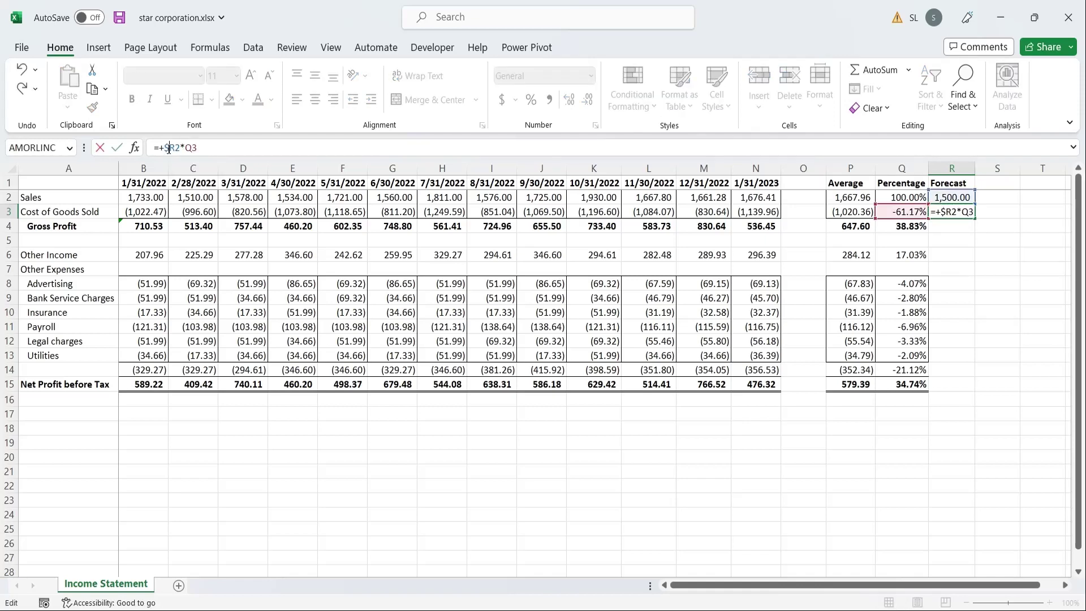
click(176, 147)
text($)
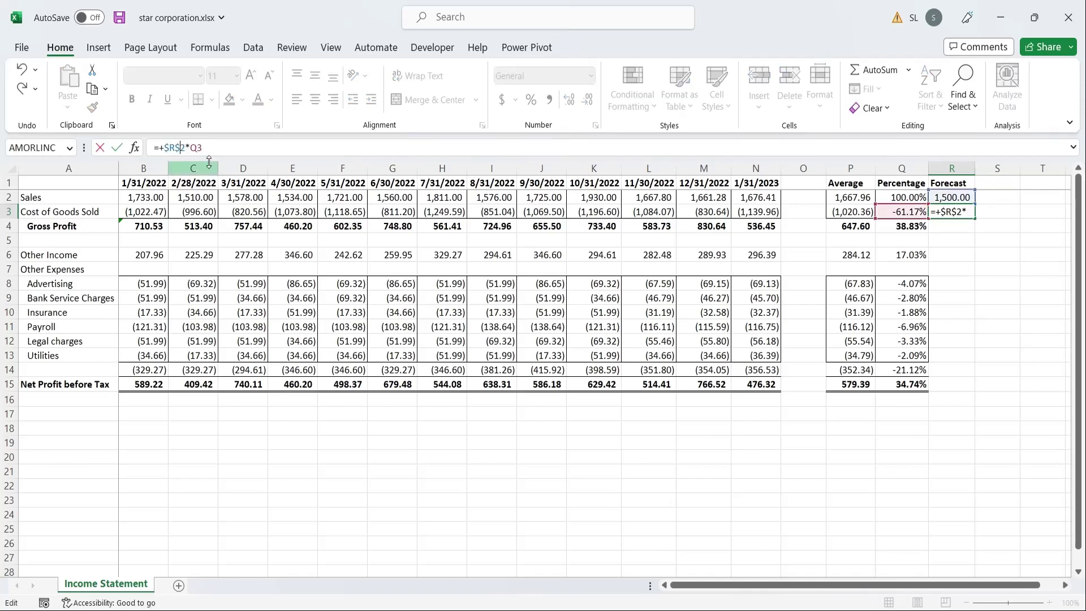
key(Return)
click(955, 213)
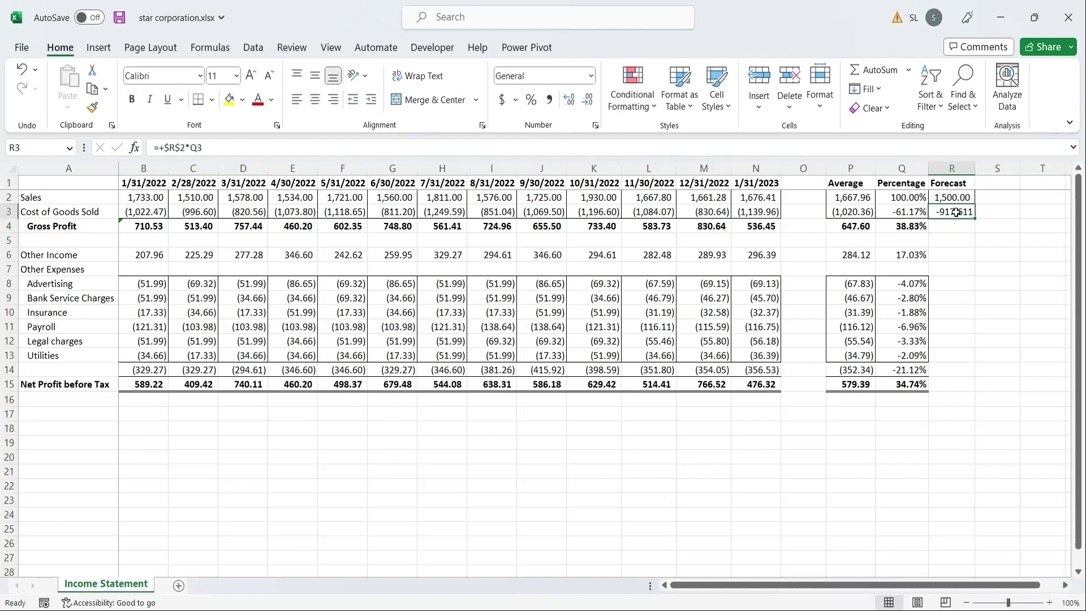
Fill the forecast formula down to R15 and clear the zeros in R5 and R7
drag(975, 218, 972, 389)
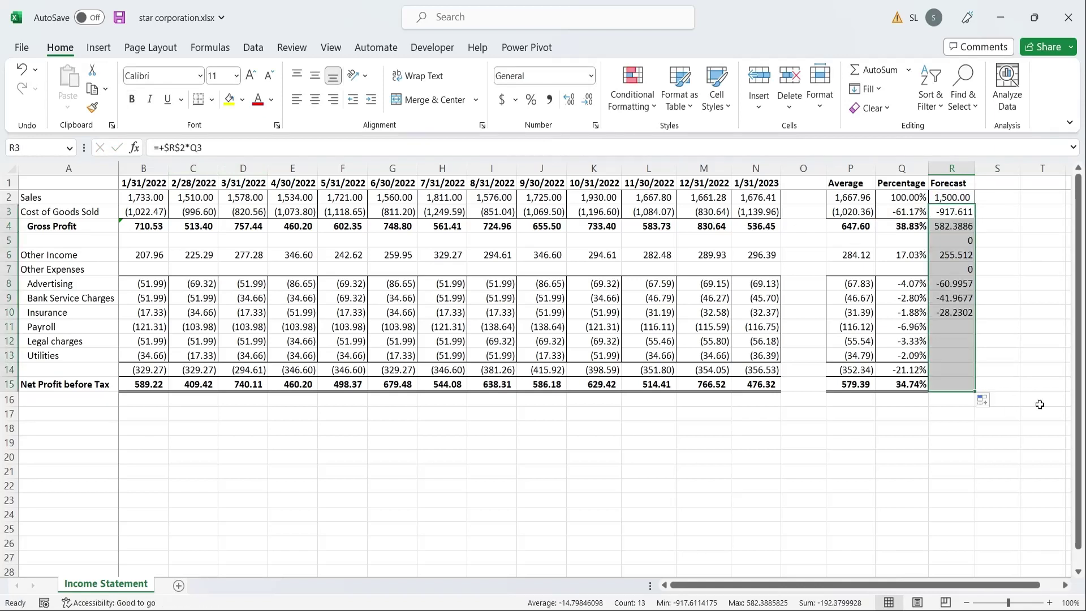
click(965, 242)
key(Delete)
click(955, 270)
key(Delete)
Paste the Average column's formatting onto the forecast range R2:R15
drag(851, 197, 847, 385)
key(ctrl+c)
drag(952, 197, 951, 380)
right_click(951, 381)
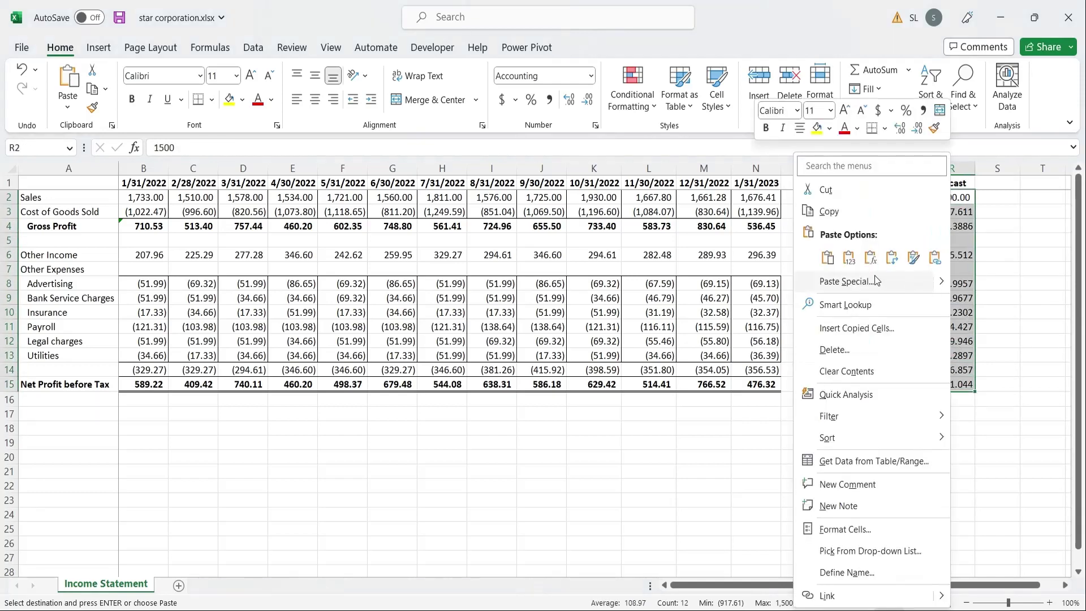
click(913, 258)
click(1043, 313)
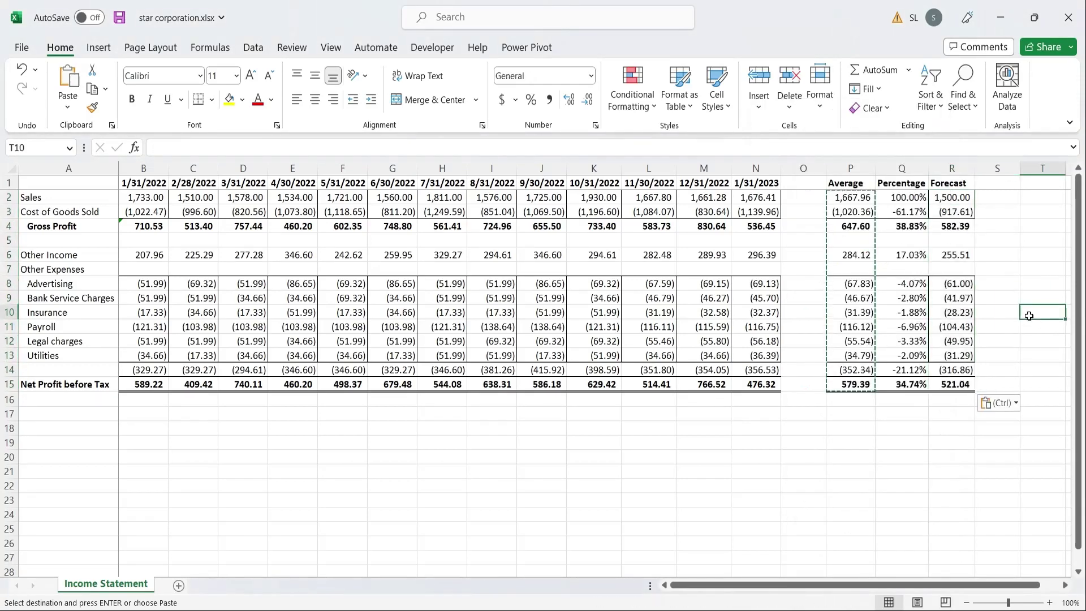
Try forecast sales of 1,600 and then 1,700 in R2, and autofit column R
click(956, 198)
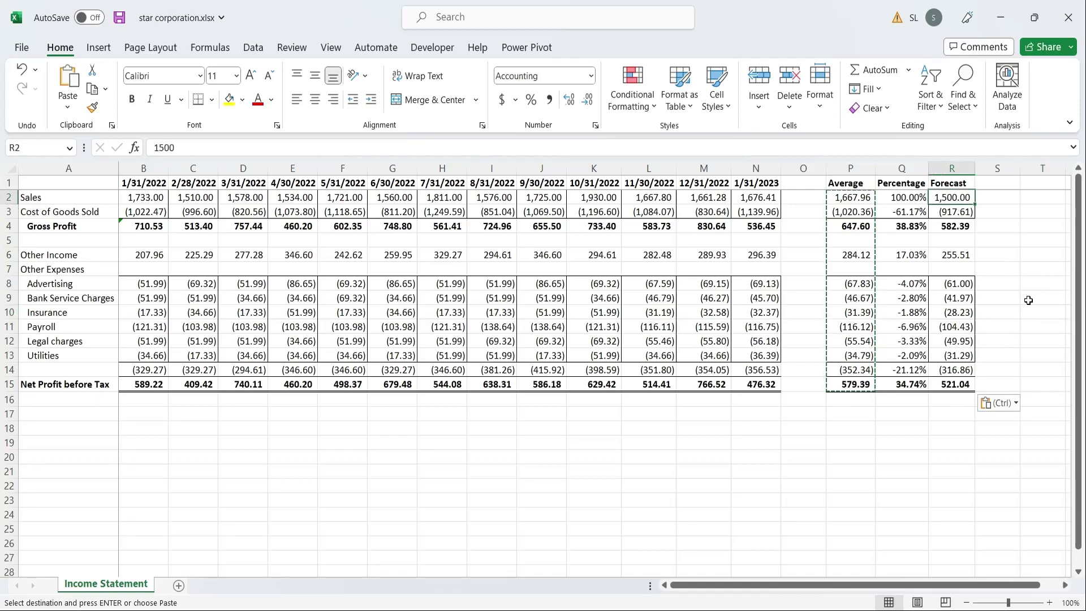
text(1600)
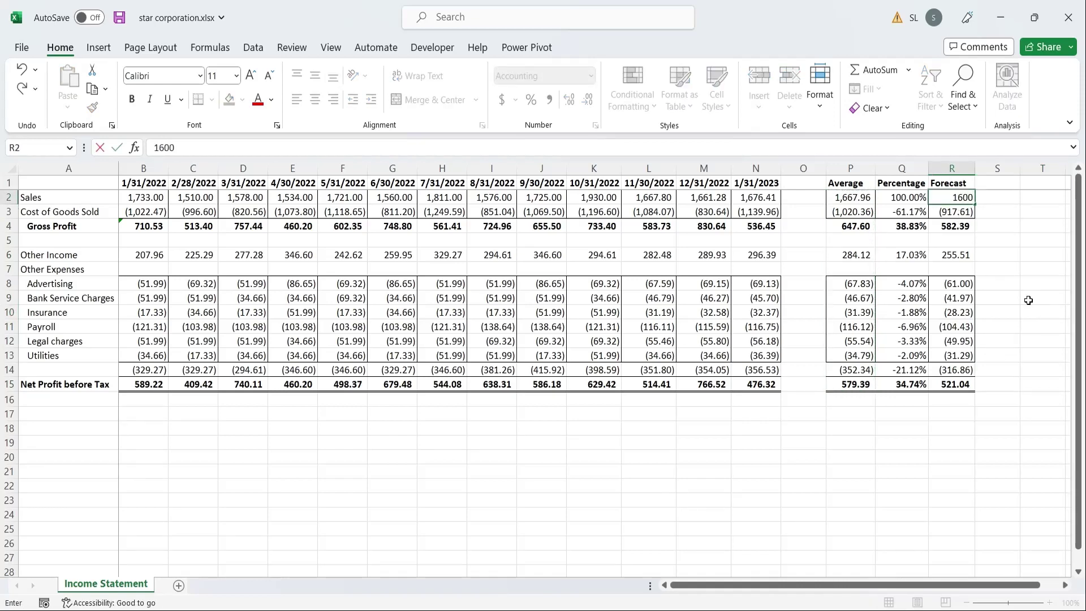
key(Return)
key(Up)
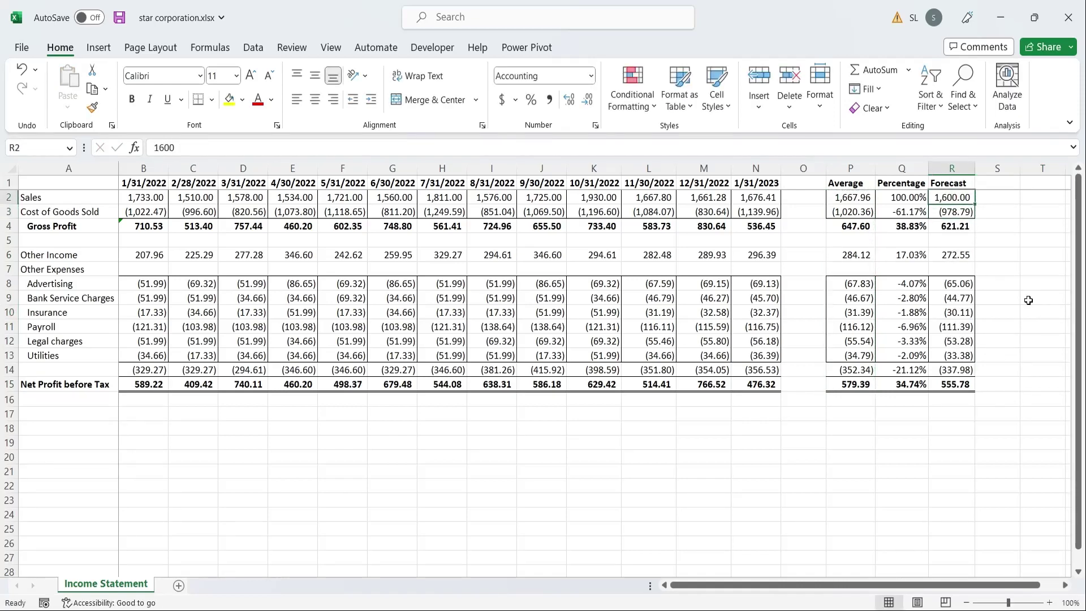
text(1,7)
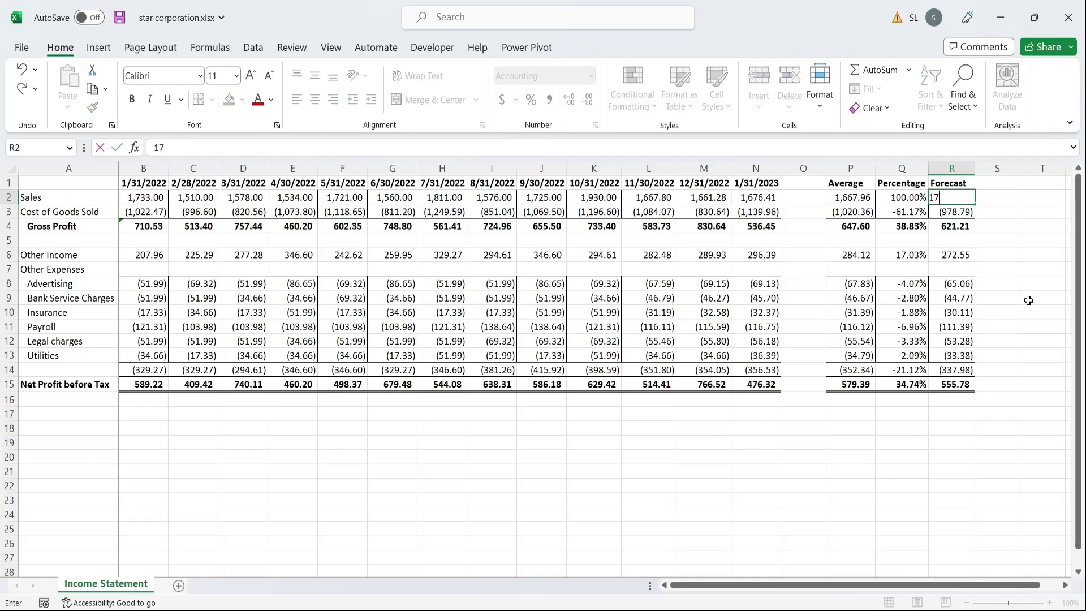
text(00)
key(Return)
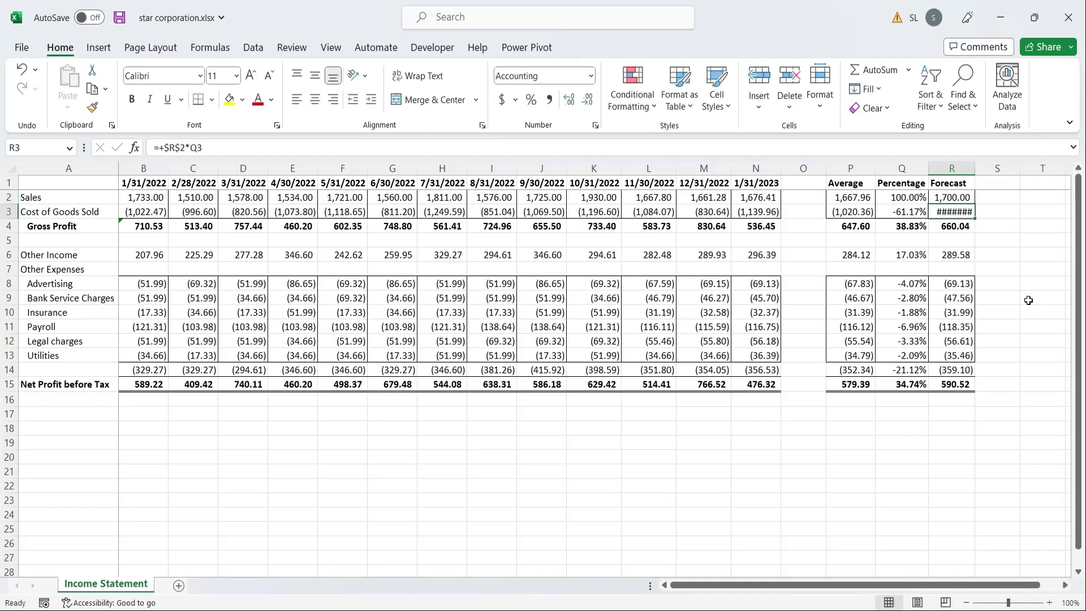
double_click(975, 168)
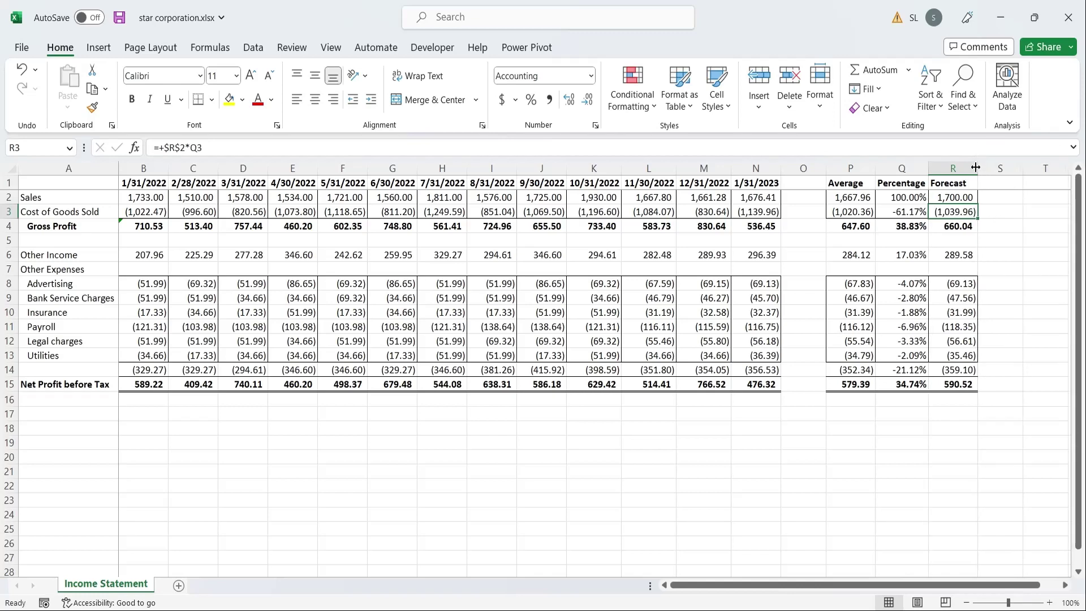
Restore forecast sales in R2 to 1500 and save the workbook
click(956, 197)
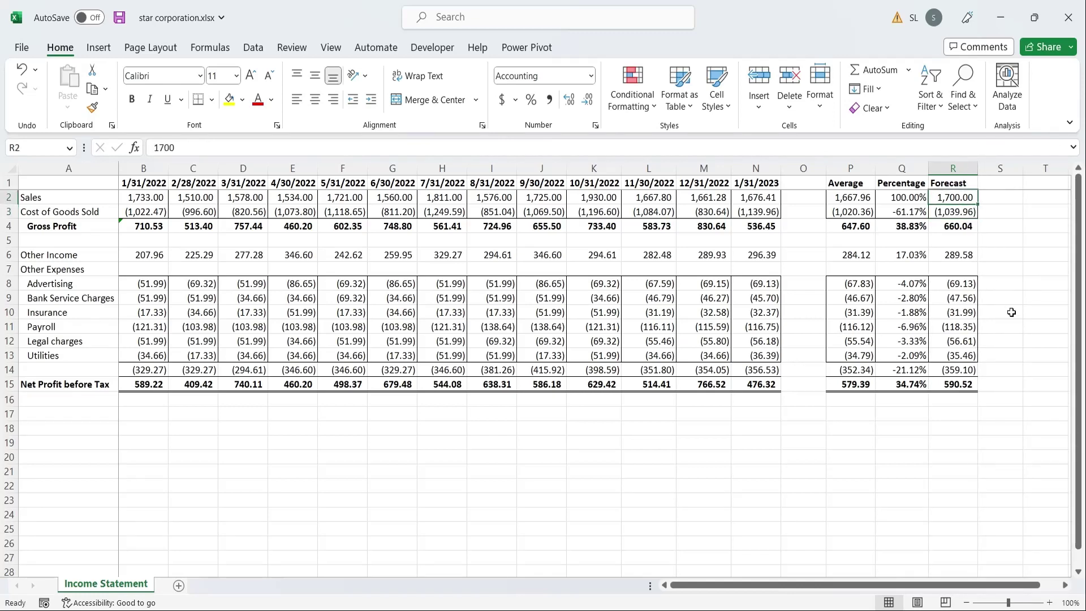
text(1500)
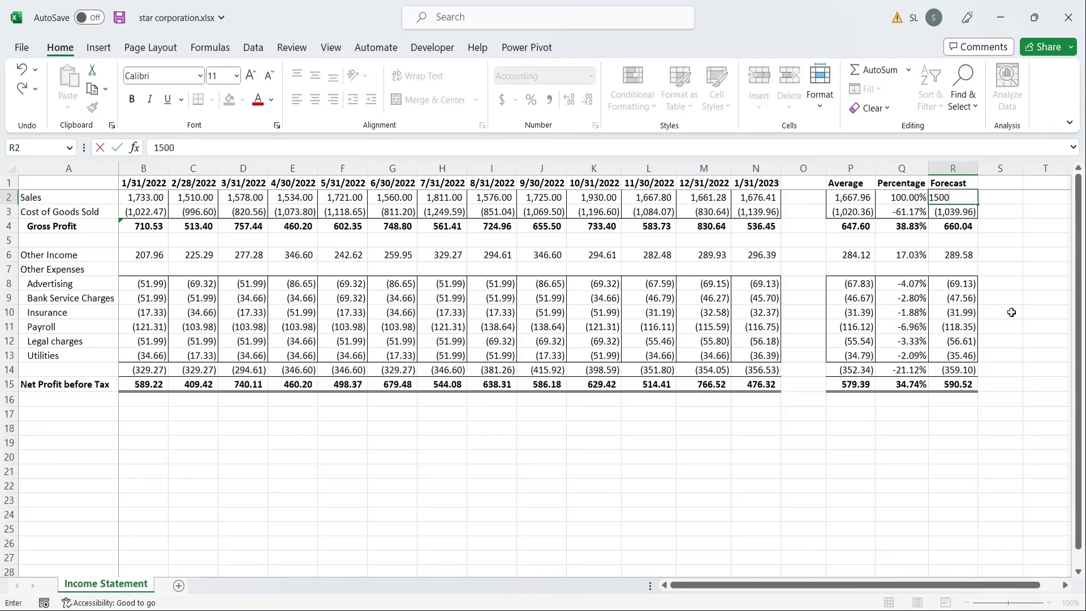
key(Return)
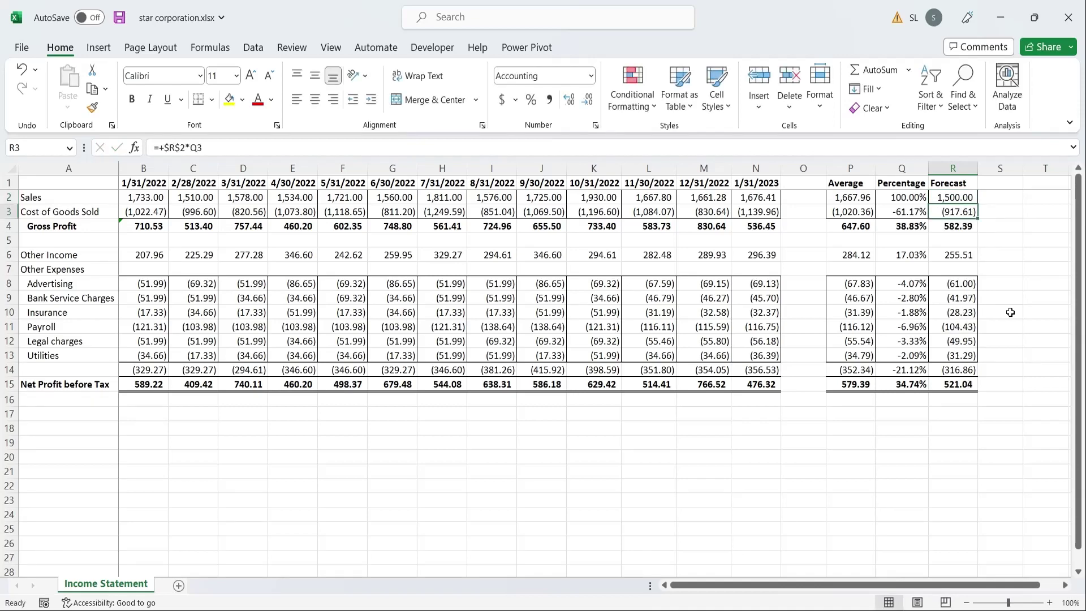
key(ctrl+s)
Open the Scenario Manager from the Data tab's What-If Analysis options
click(956, 384)
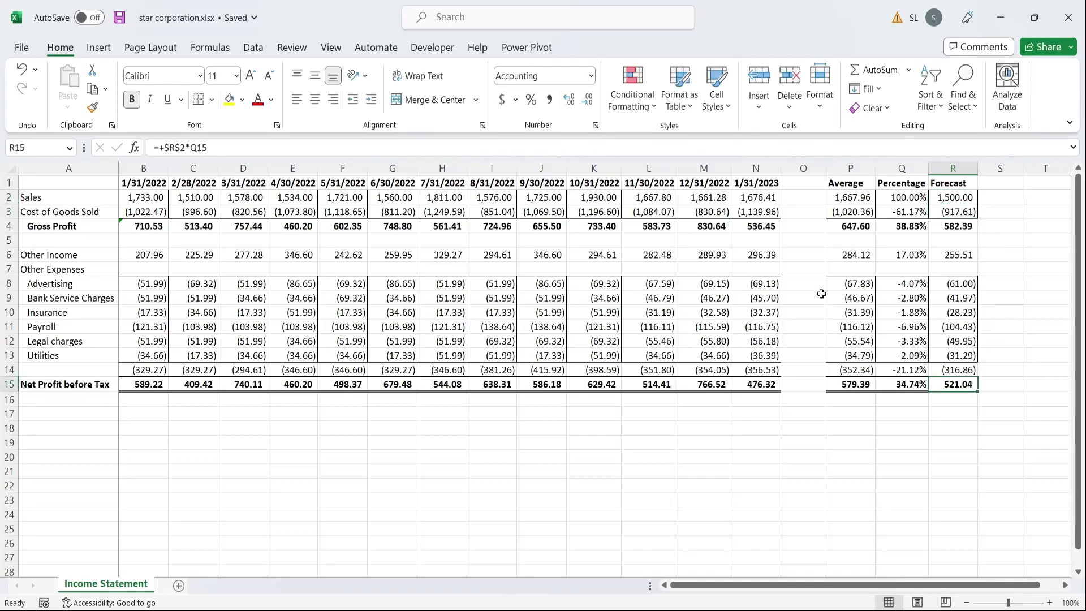
click(254, 47)
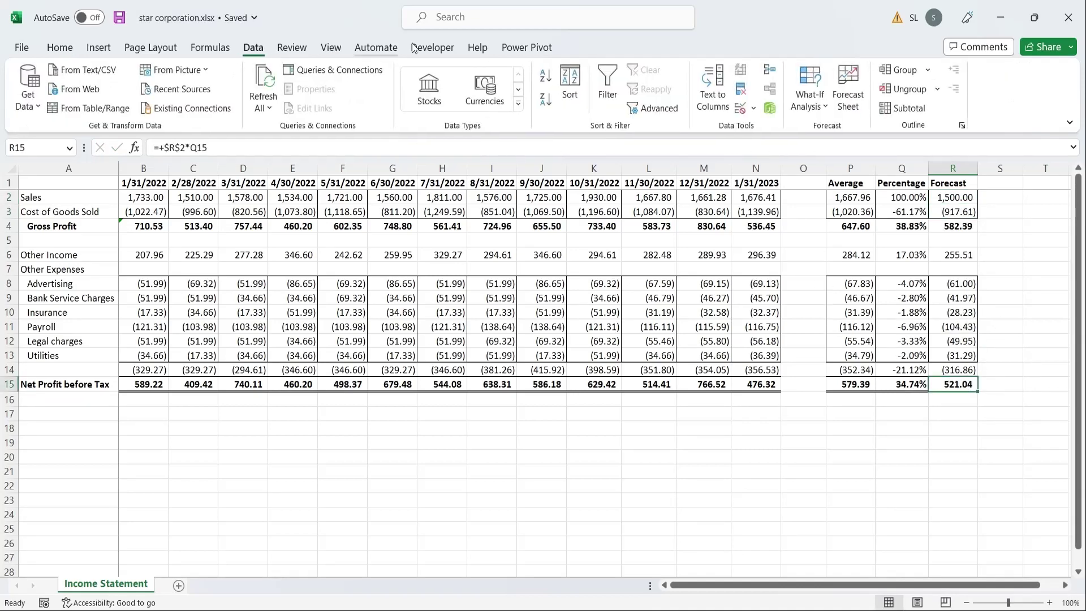
click(809, 100)
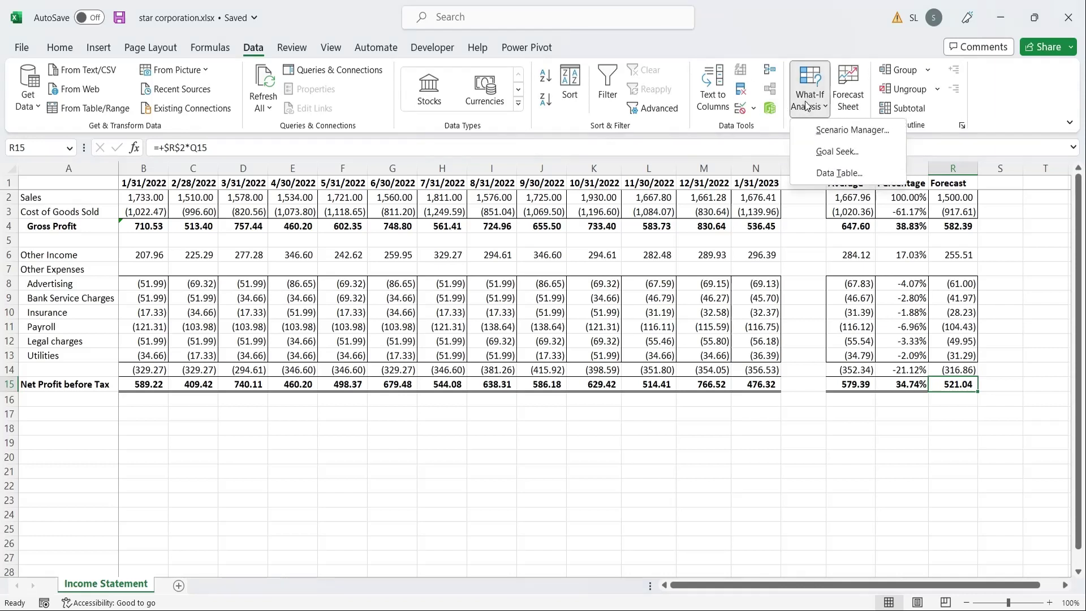
click(819, 132)
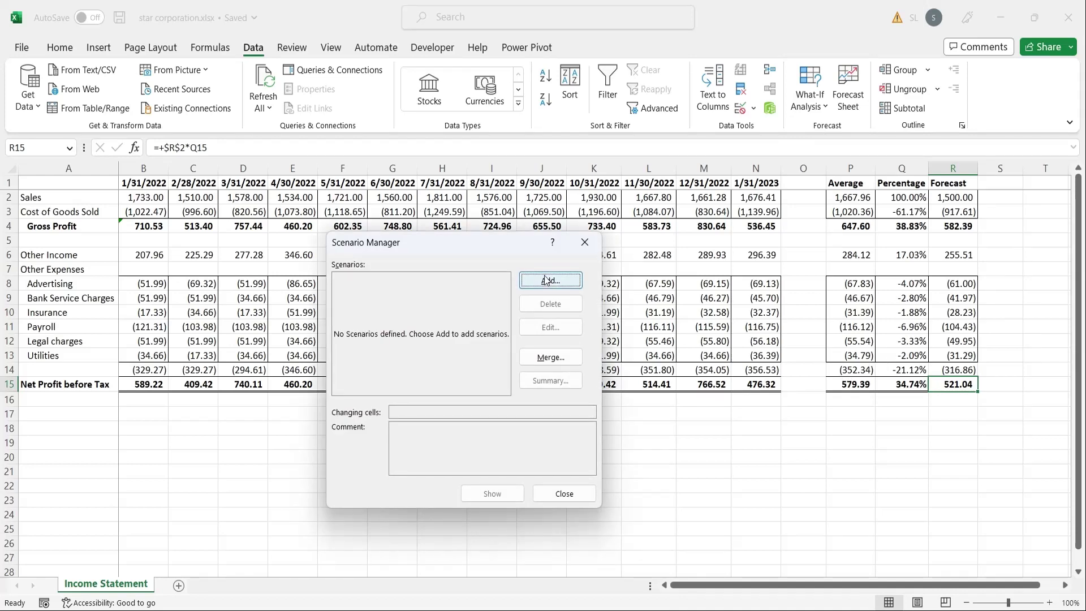
Add a scenario 'Best' with changing cell R2 set to 2200
click(546, 280)
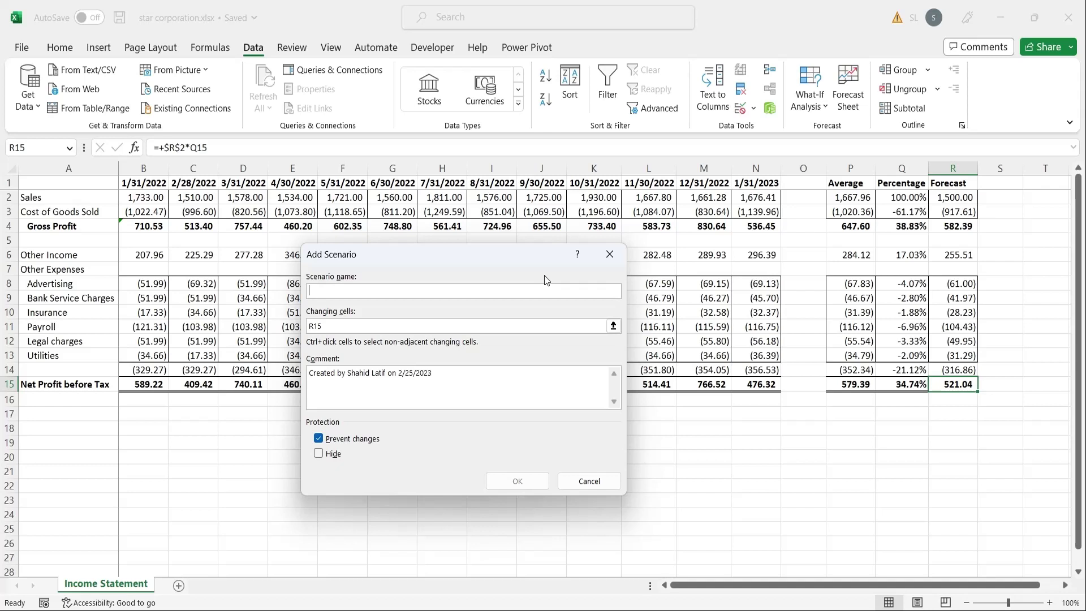
text(Best)
click(310, 327)
click(961, 198)
click(517, 481)
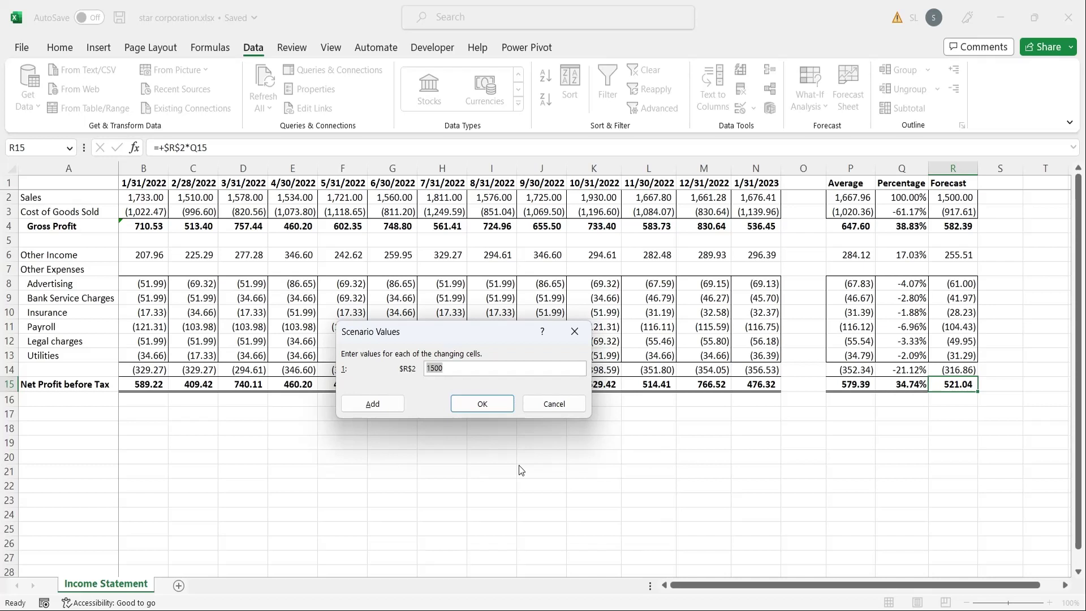
text(3)
key(BackSpace)
text(2200)
click(497, 405)
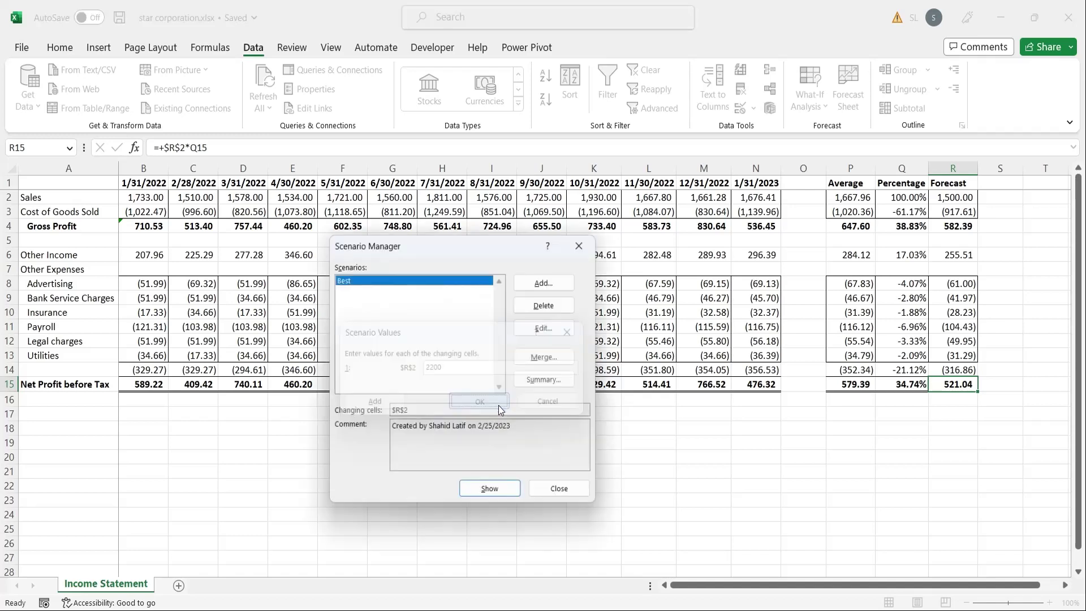
Add a Worst scenario that sets changing cell R2 to a Sales forecast of 1000
click(546, 281)
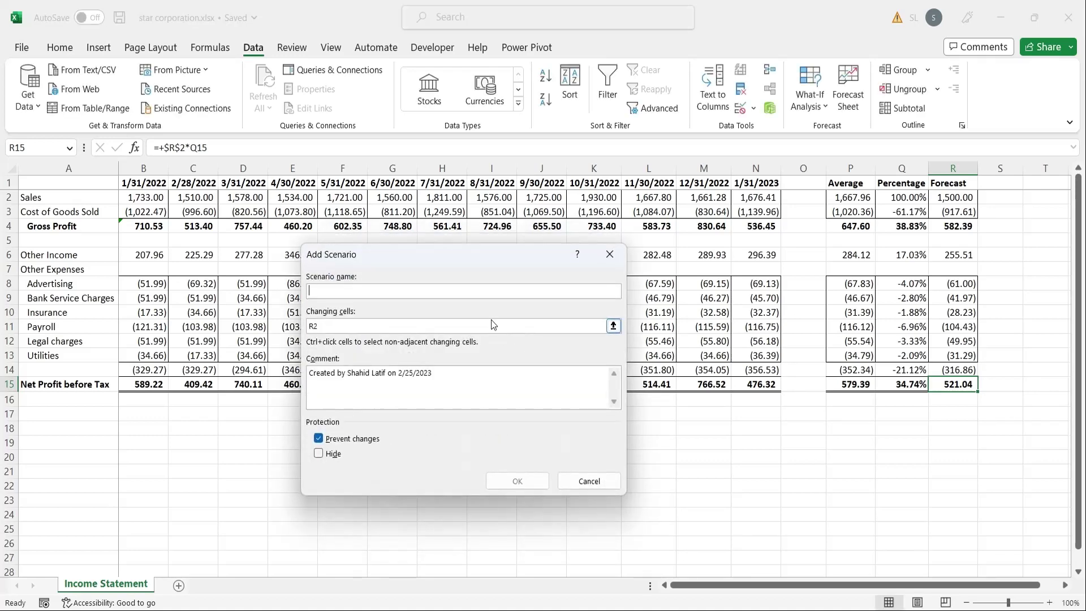
text(Worst)
click(381, 326)
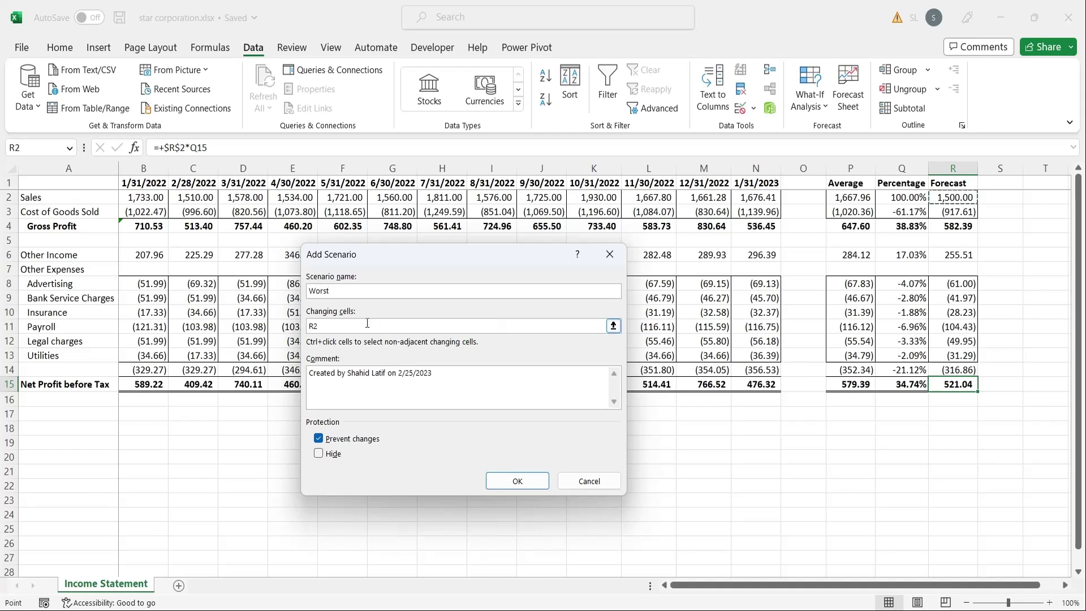
click(518, 481)
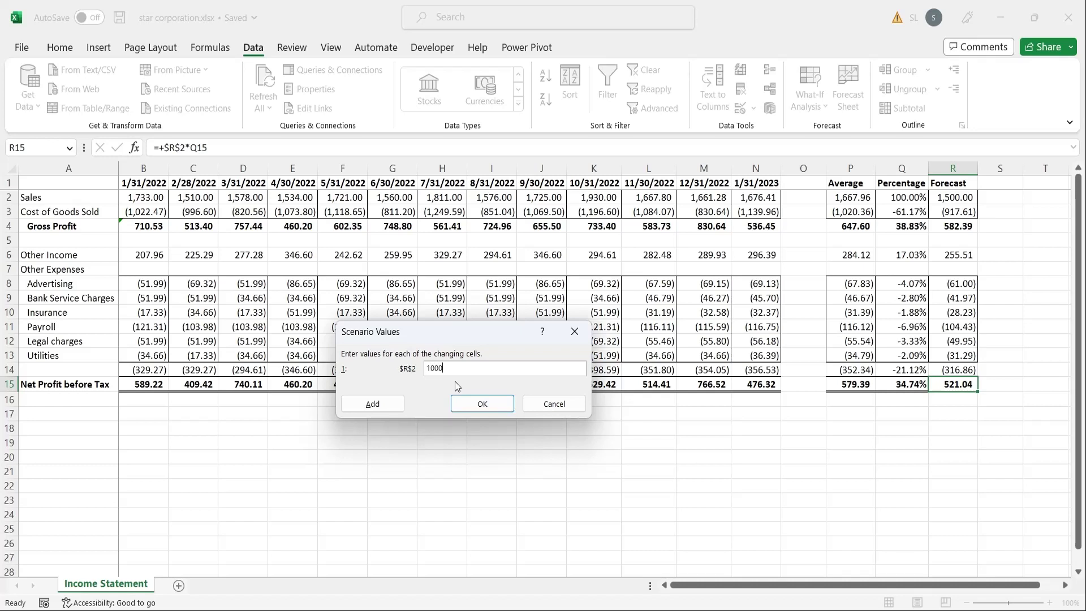
click(475, 407)
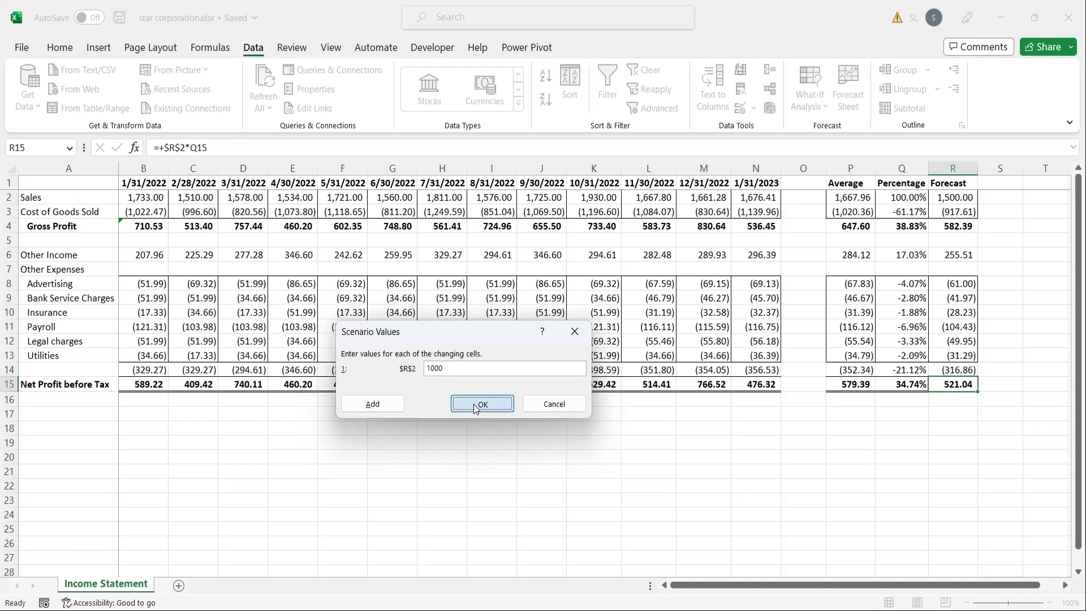
Start a third scenario named Average on the same changing cell
click(547, 285)
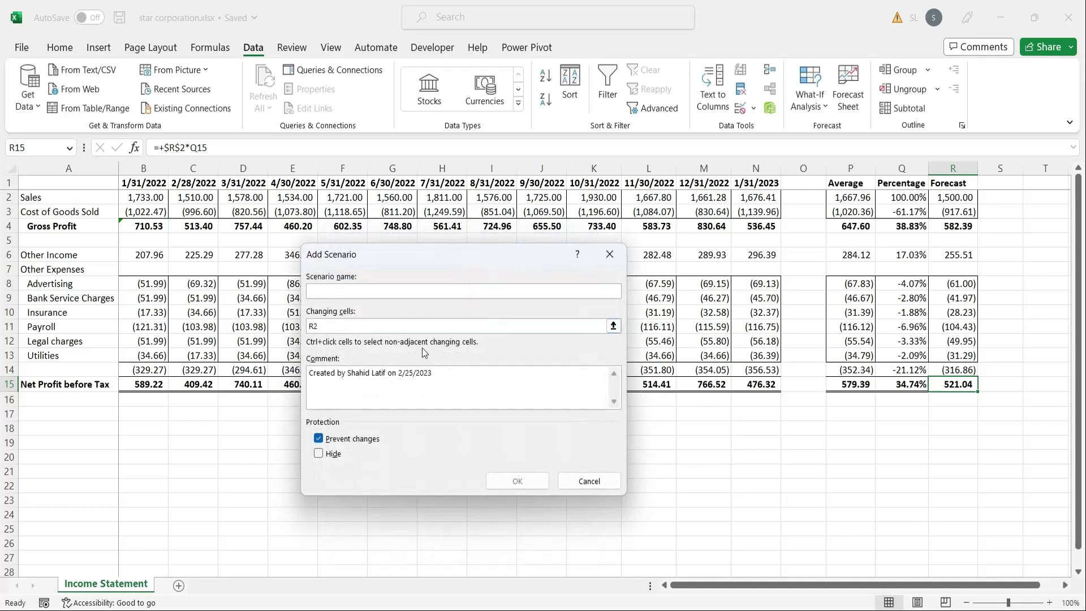
text(Average)
click(501, 482)
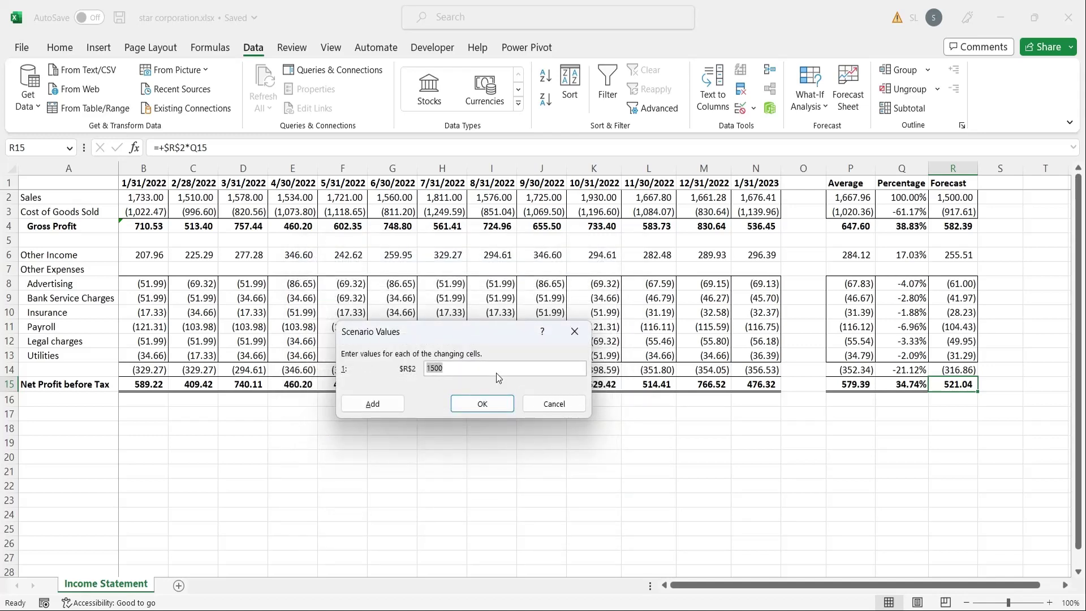
Save Average at 1500, then show Best, Worst and Average, ending on Average (net profit 521.04)
click(492, 403)
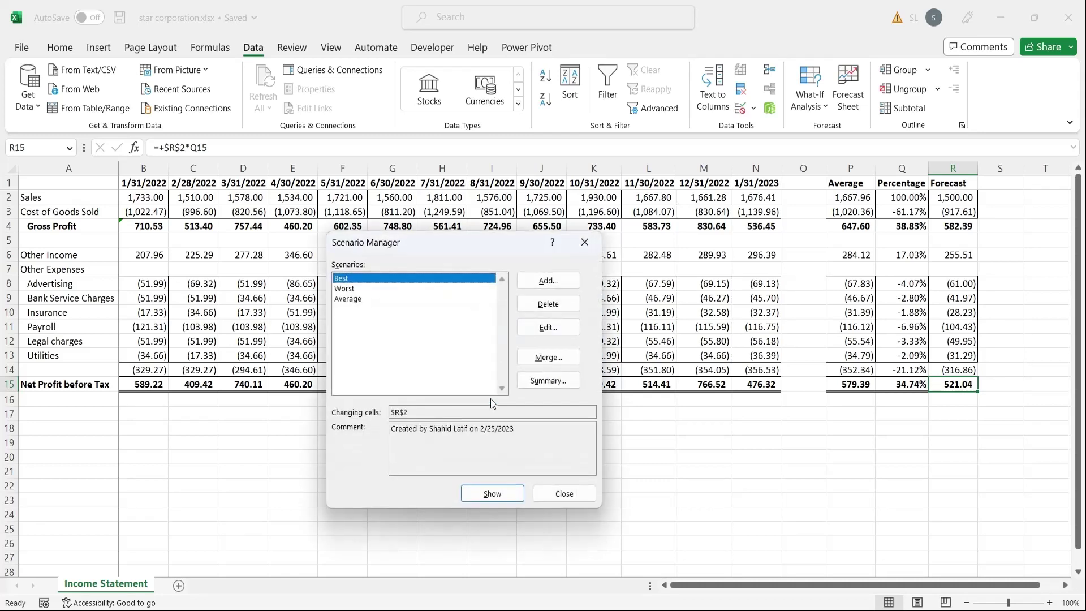
double_click(342, 279)
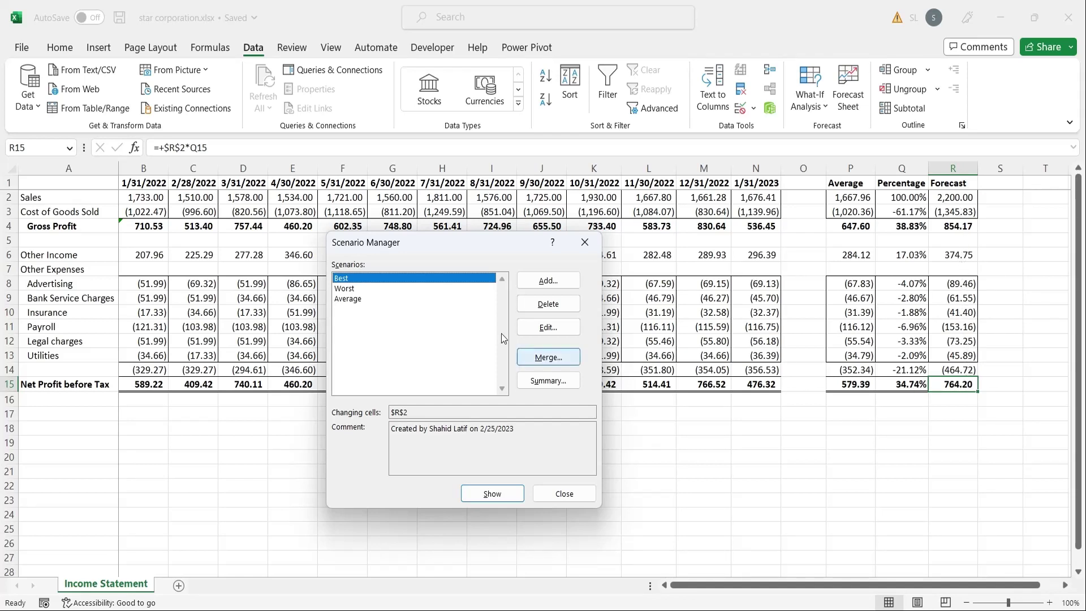
click(397, 288)
double_click(397, 290)
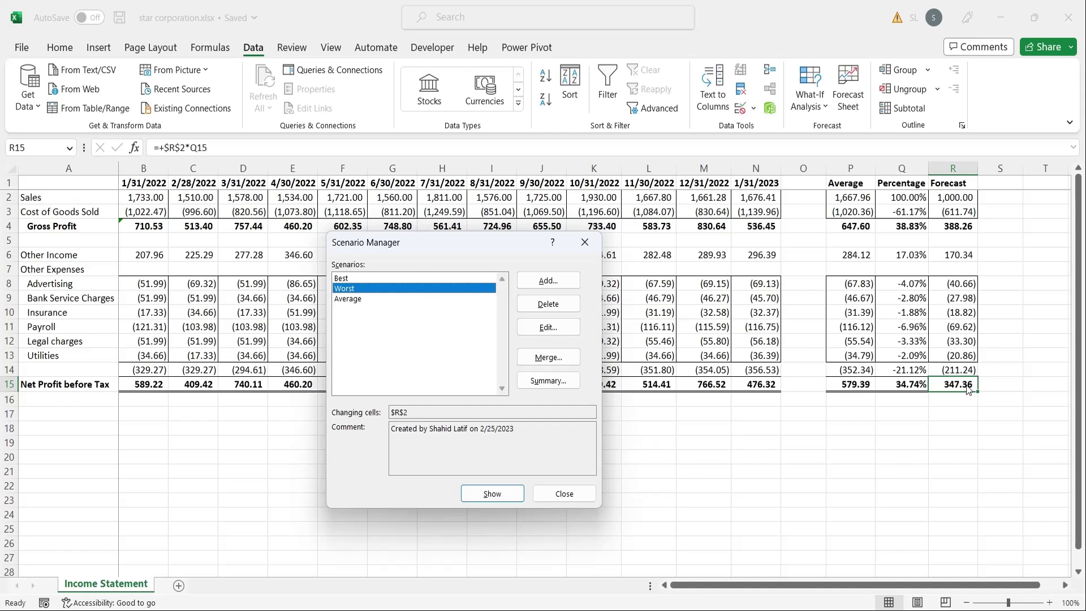
double_click(430, 299)
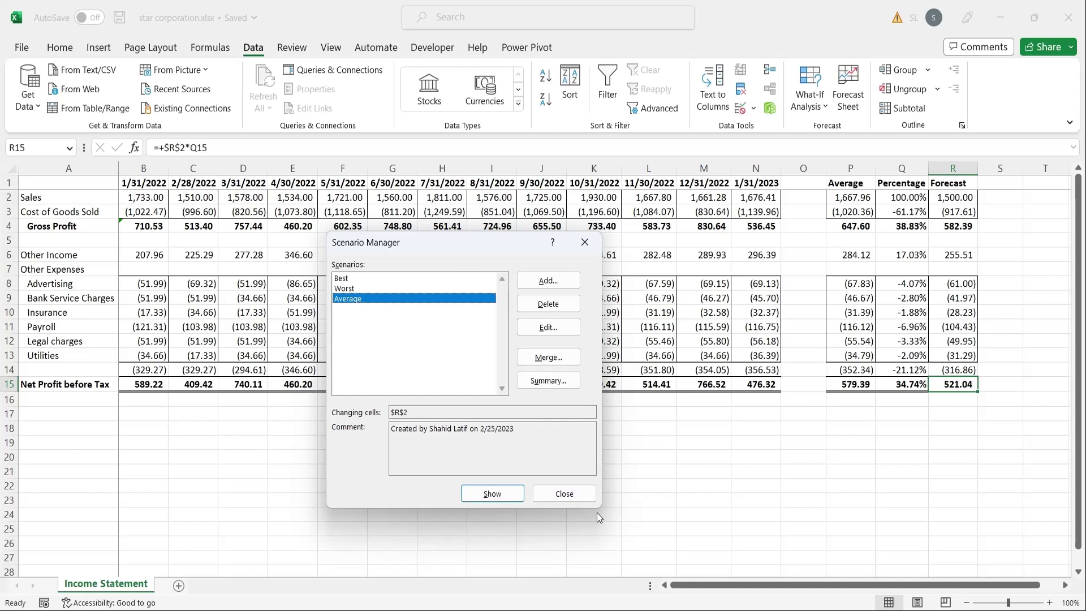
click(566, 500)
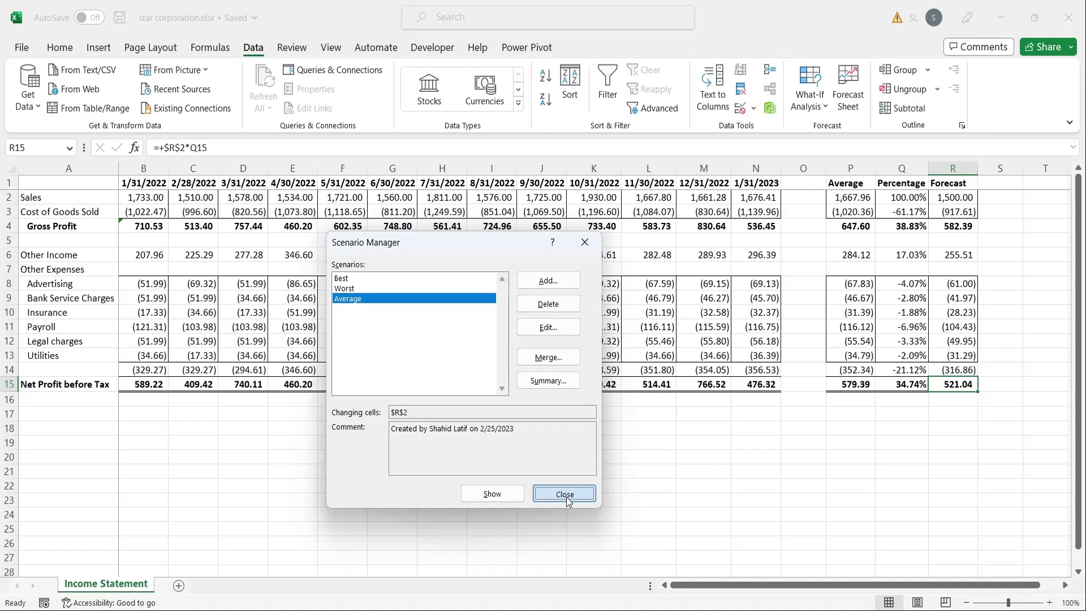
Goal Seek net profit R15 to 800 by changing R2, then discard the result
click(566, 495)
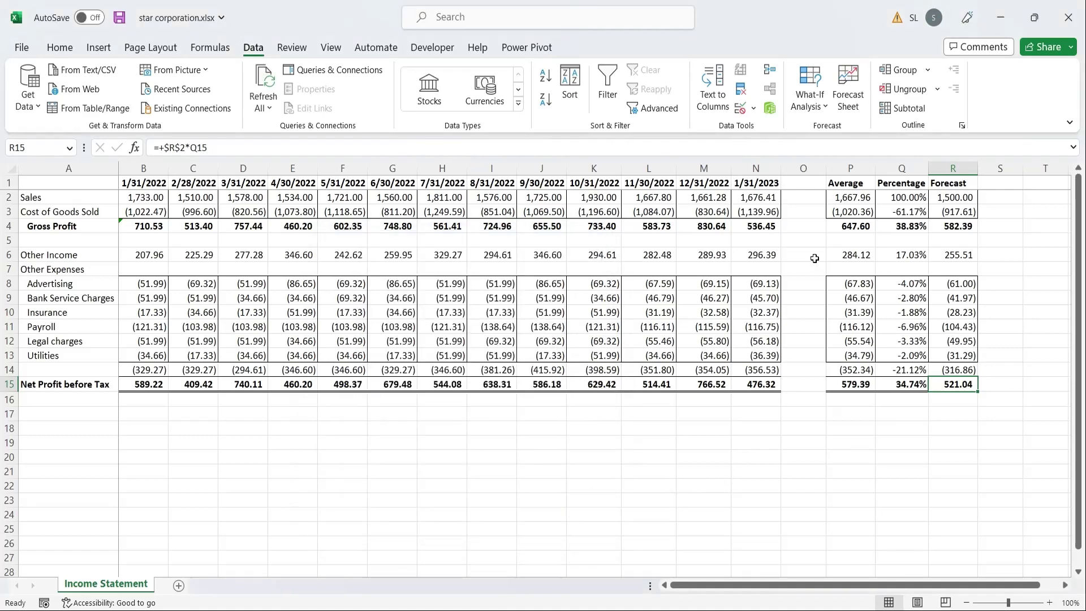
click(810, 99)
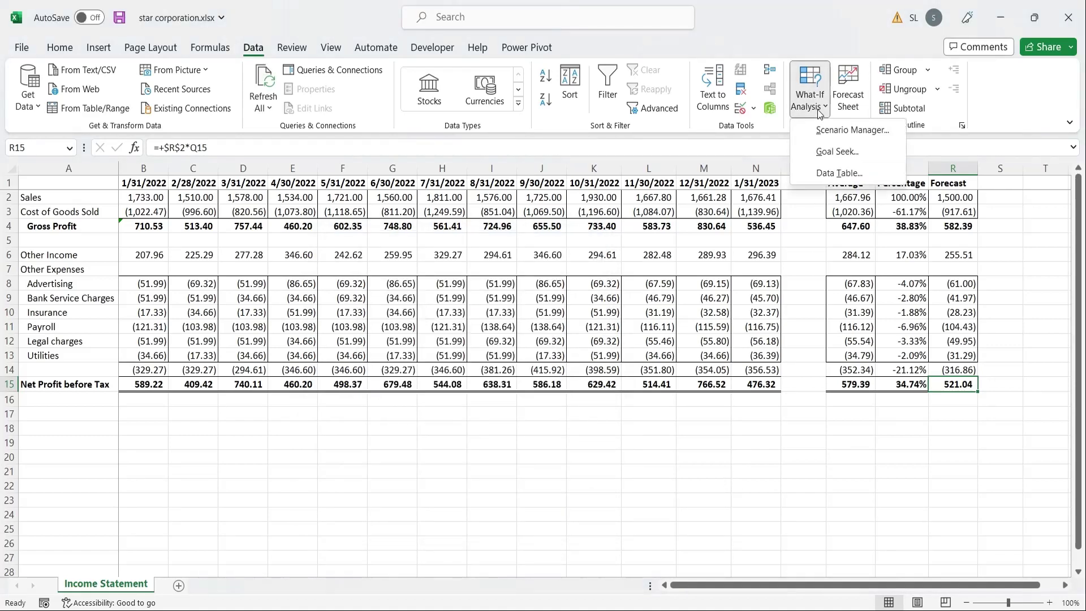
click(823, 151)
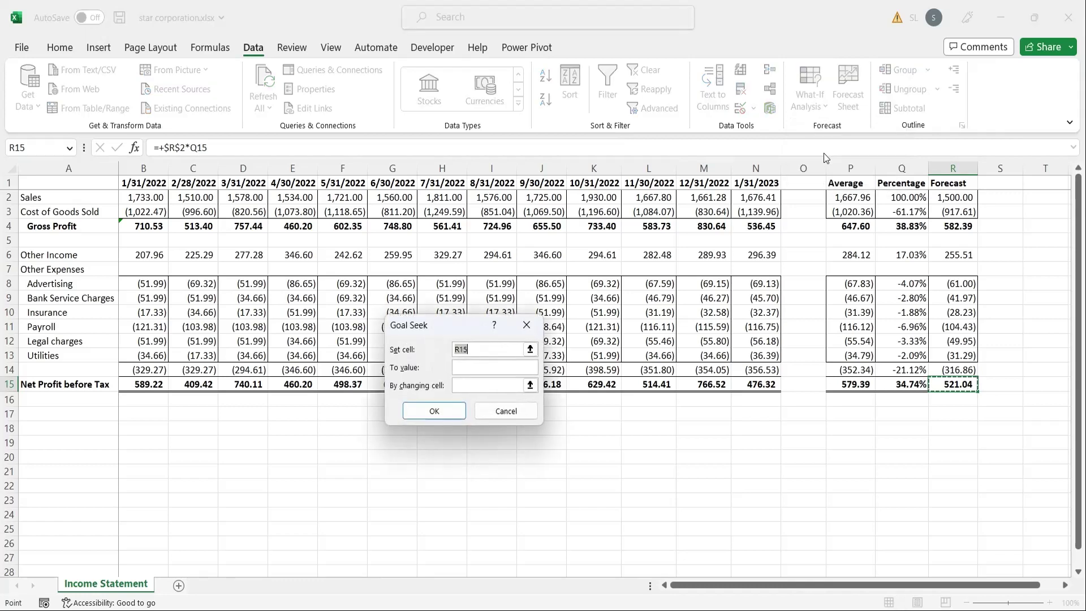
click(482, 367)
text(800)
click(479, 387)
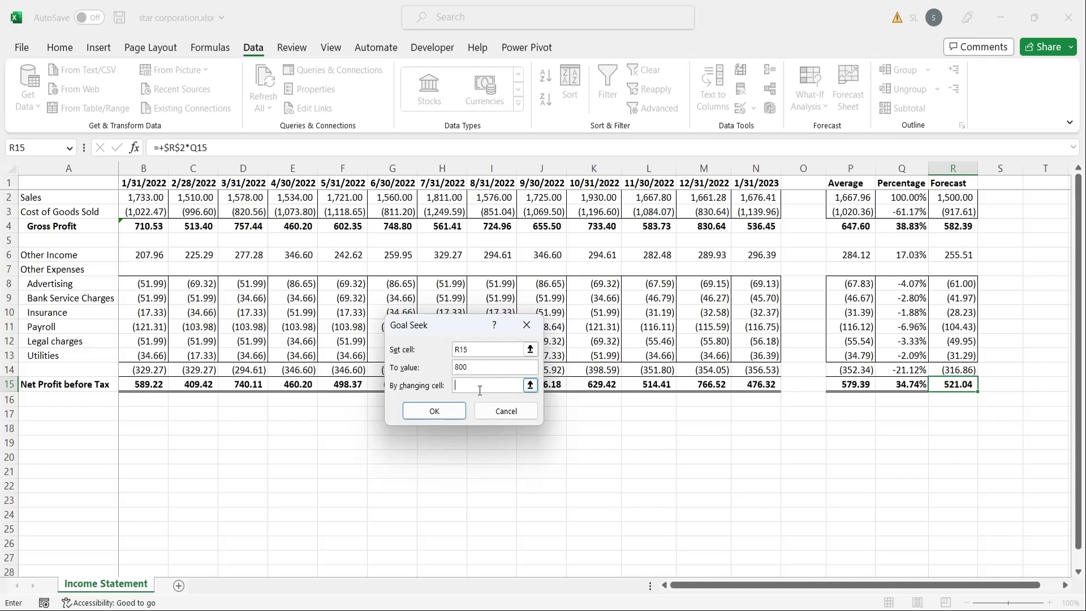
click(940, 199)
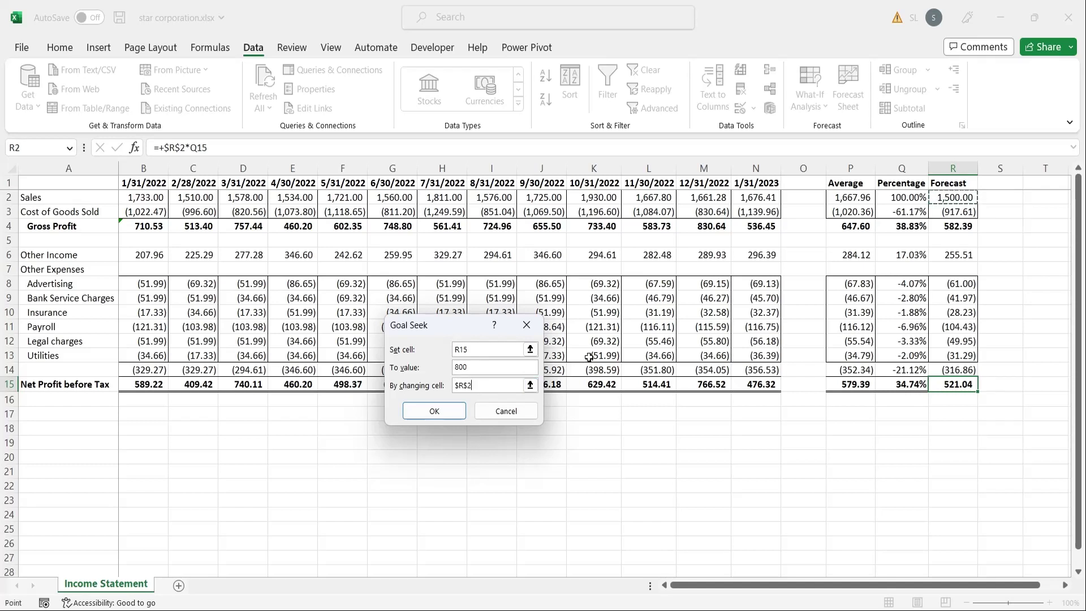
click(436, 413)
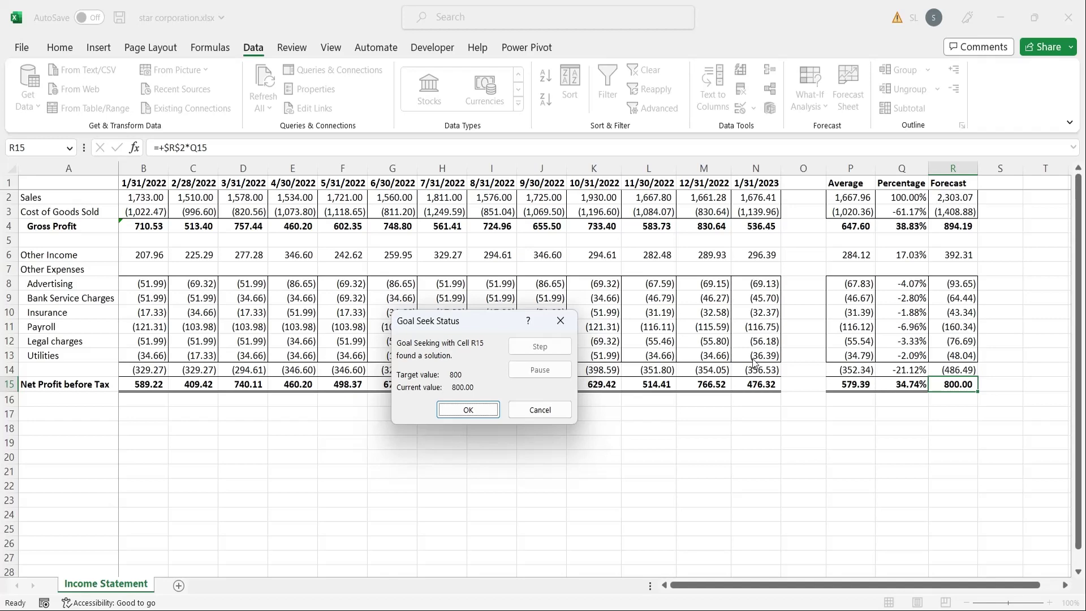
click(564, 411)
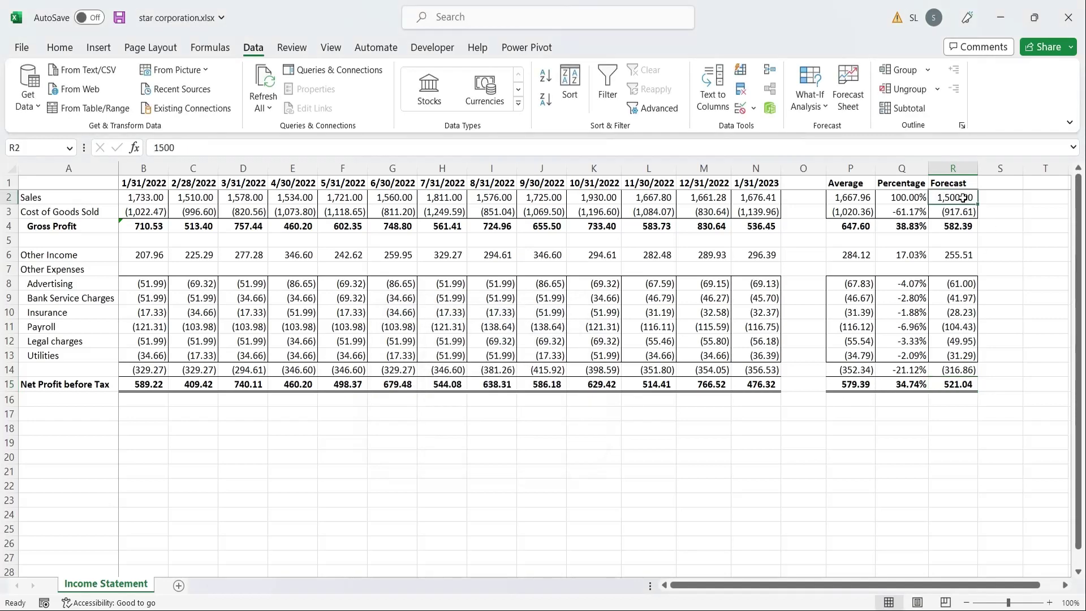
Set the forecast Sales in R2 to 1,667.96, giving net profit 579.39
text(1700)
key(Return)
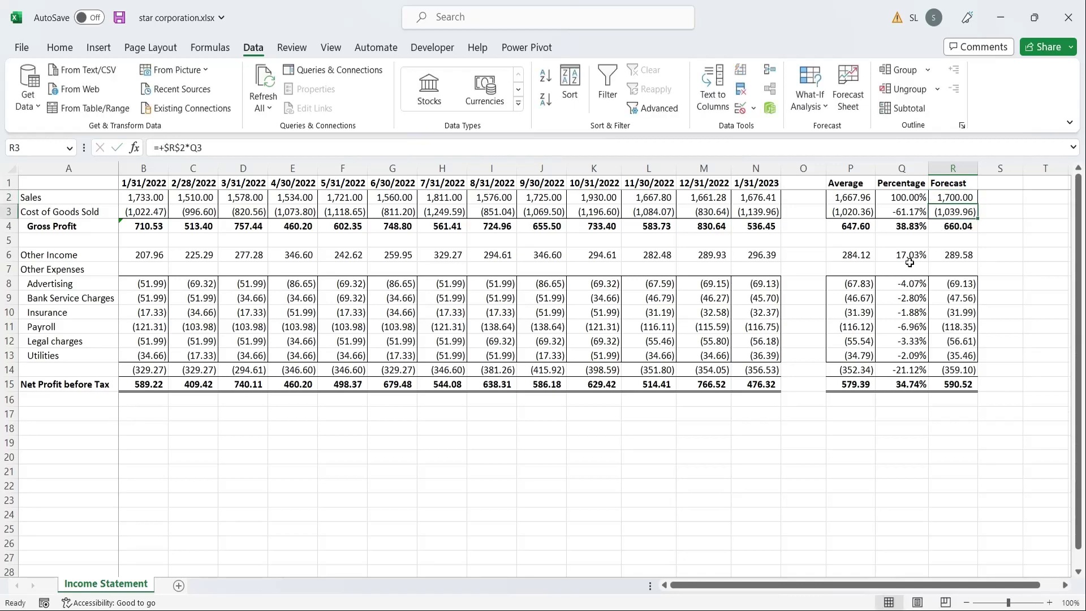
click(956, 196)
text(1,667.96)
key(Return)
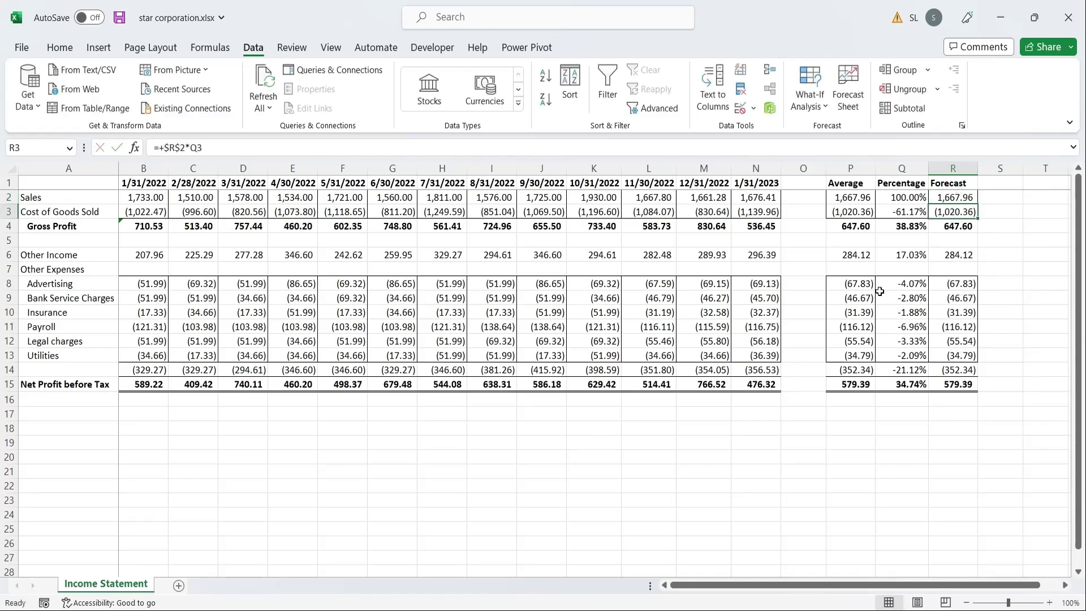
Enter 0.28 in T2 as the starting profit percentage
click(810, 98)
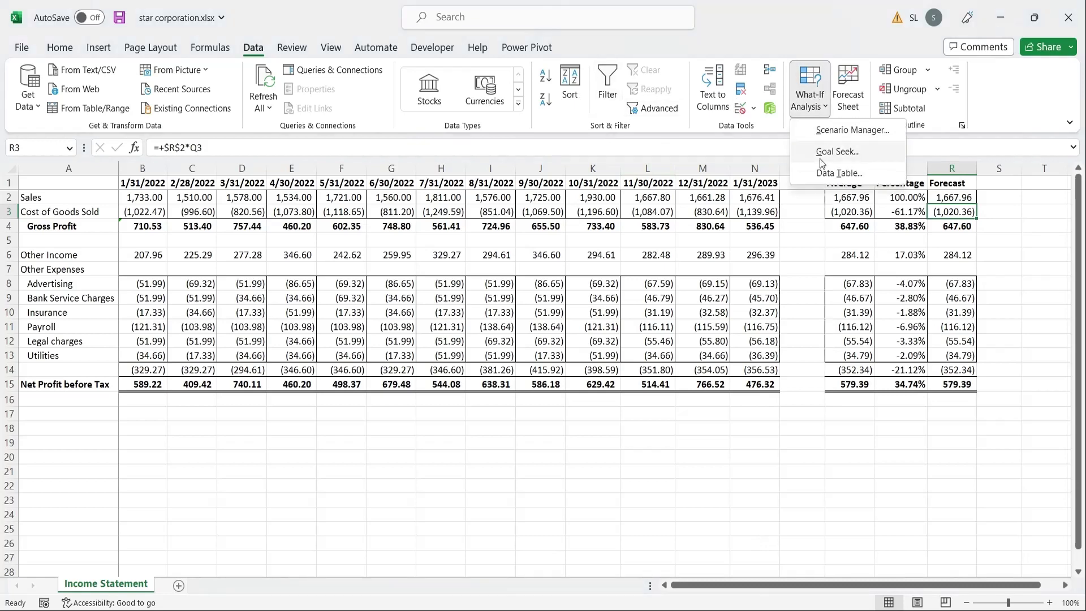
drag(869, 585, 1047, 596)
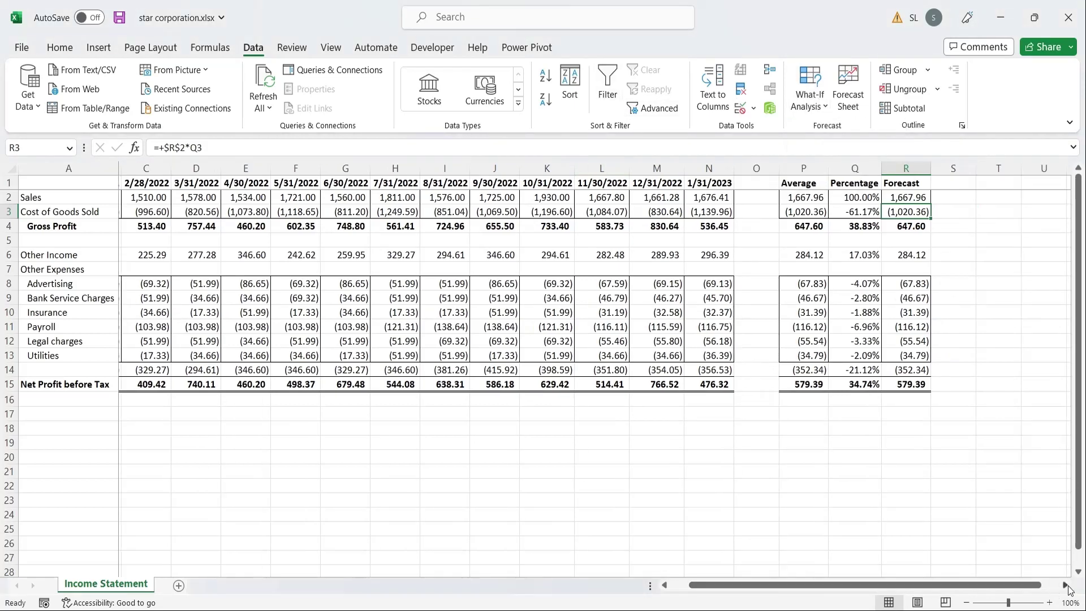
scroll(931, 432, right, 4)
click(812, 201)
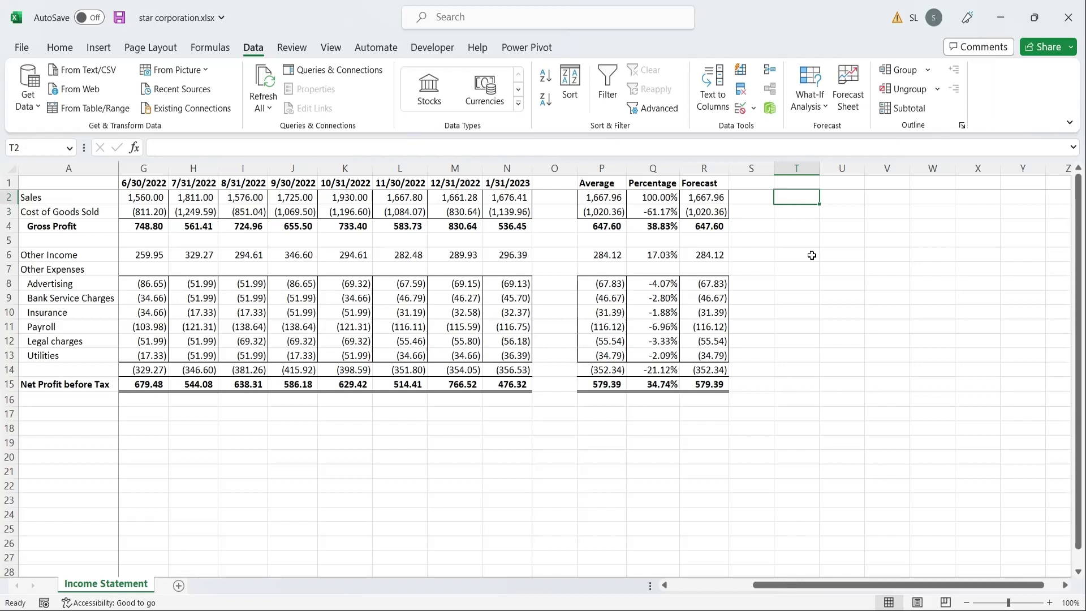
text(28)
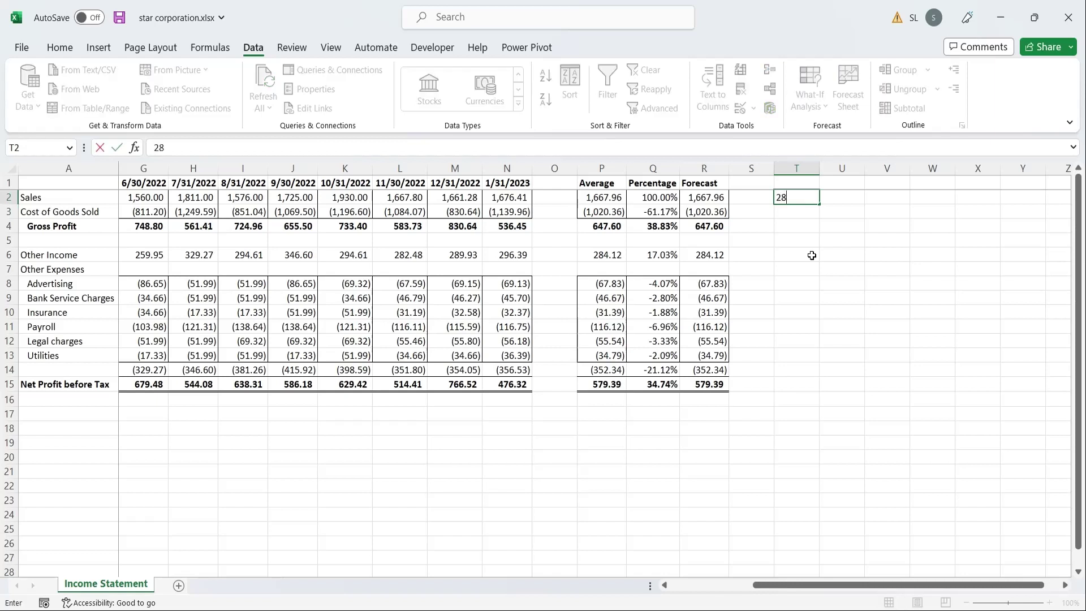
key(Left)
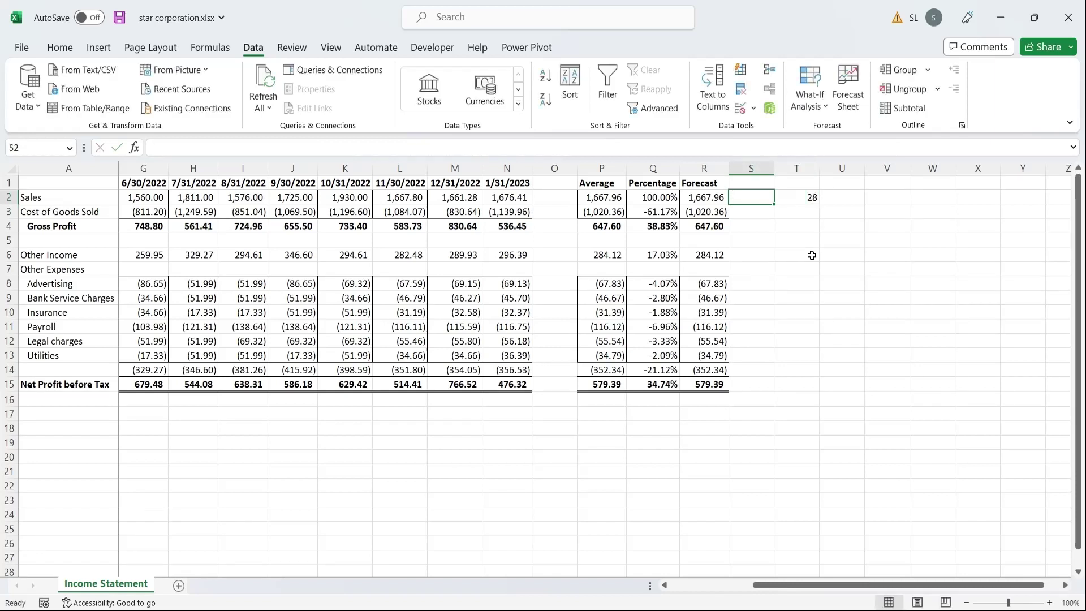
click(813, 195)
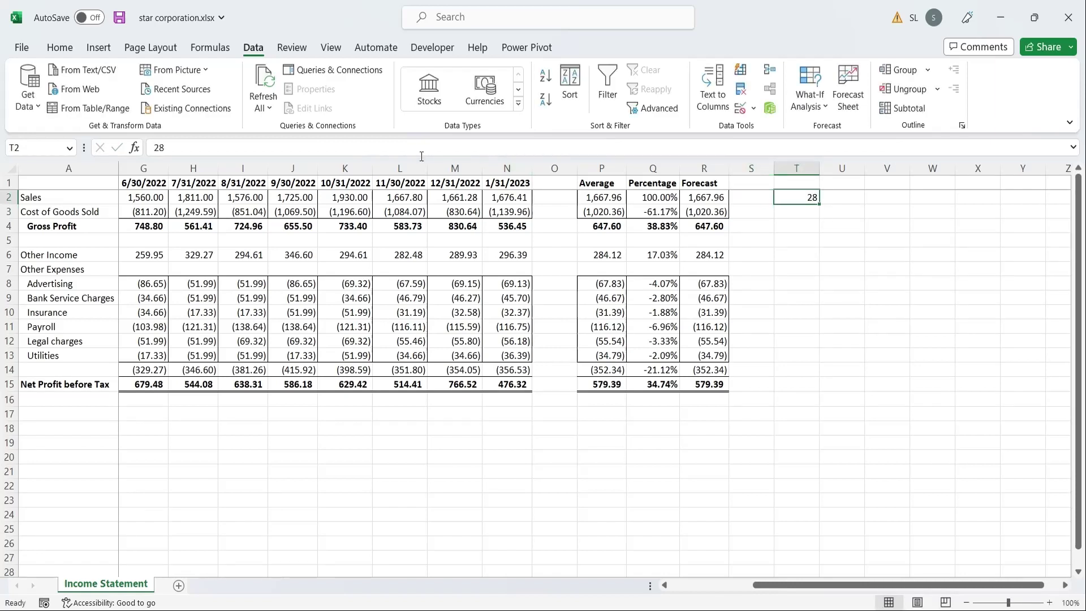
click(153, 147)
text(0.)
key(Return)
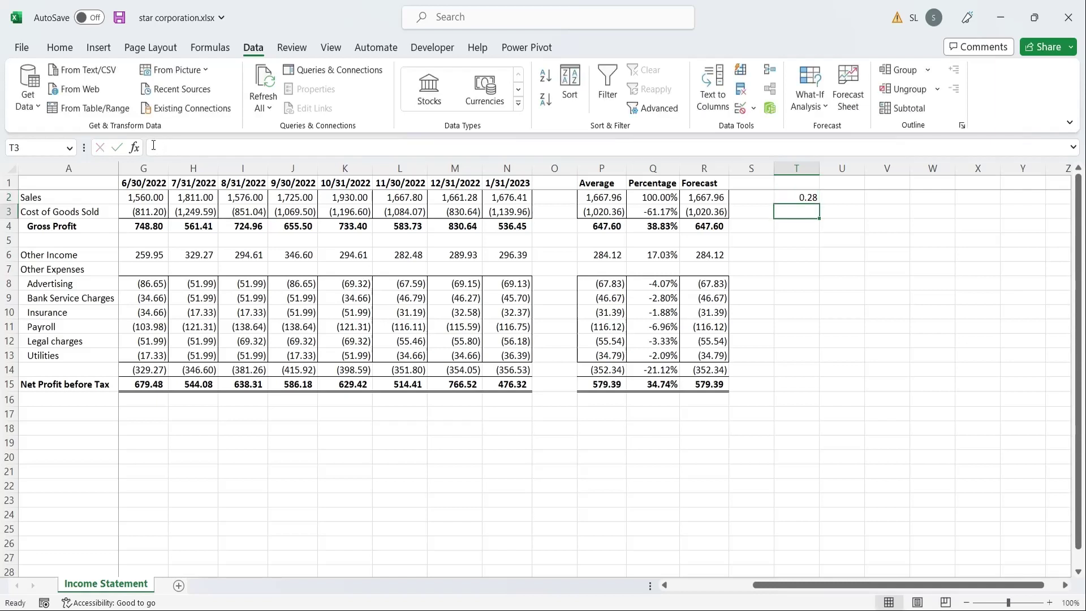
Put a formula adding 0.01 to the cell above in T3 and fill it down to T15
text(+)
key(Up)
text(+)
key(Return)
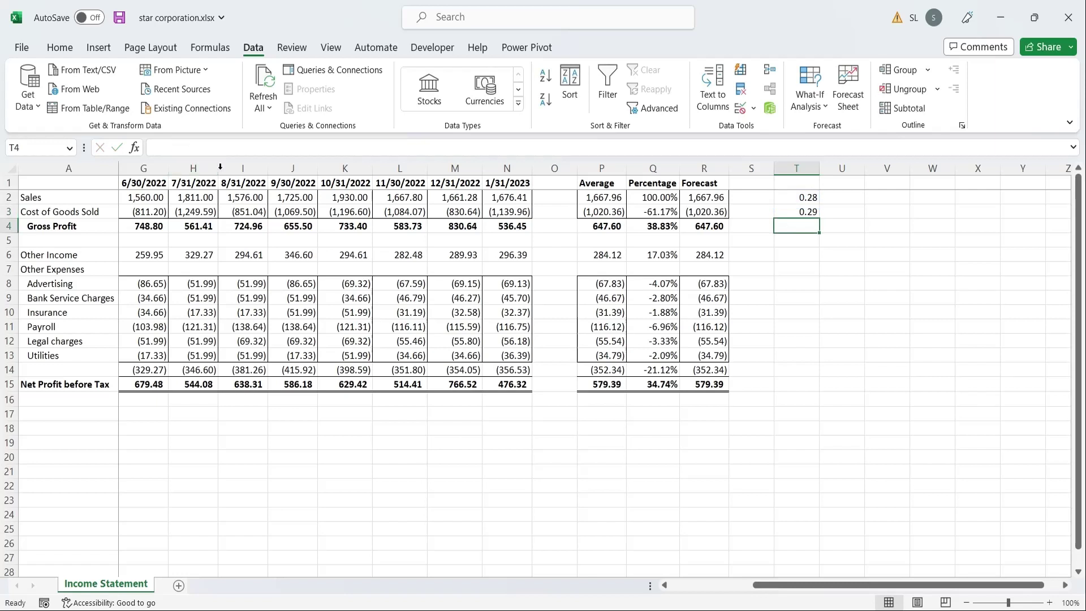
click(787, 209)
drag(819, 218, 819, 391)
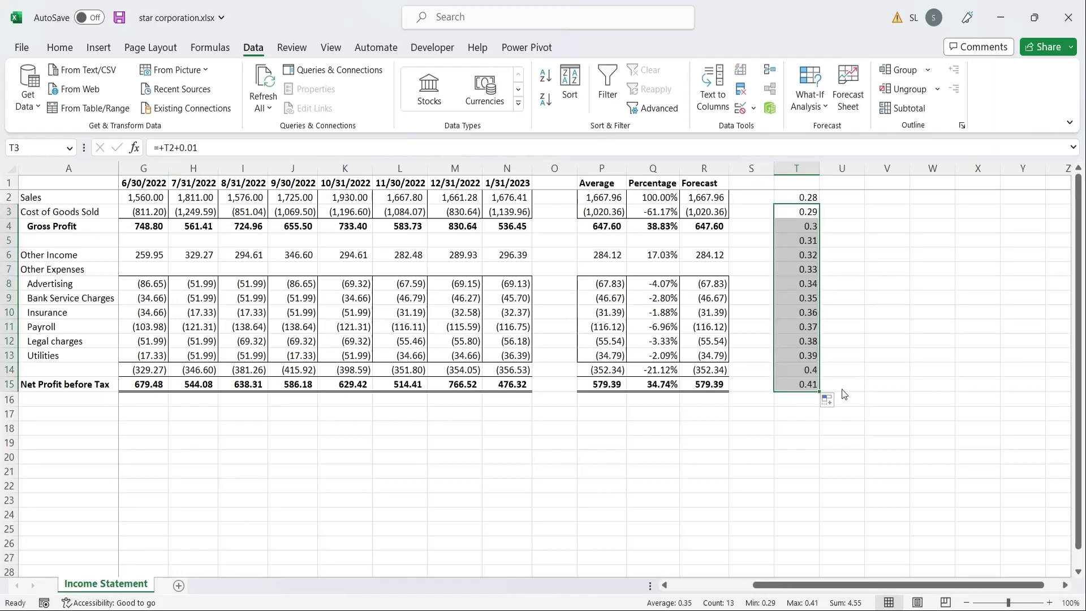
Format T2:T15 as percentages, showing 28% to 41%
drag(804, 197, 813, 385)
click(60, 47)
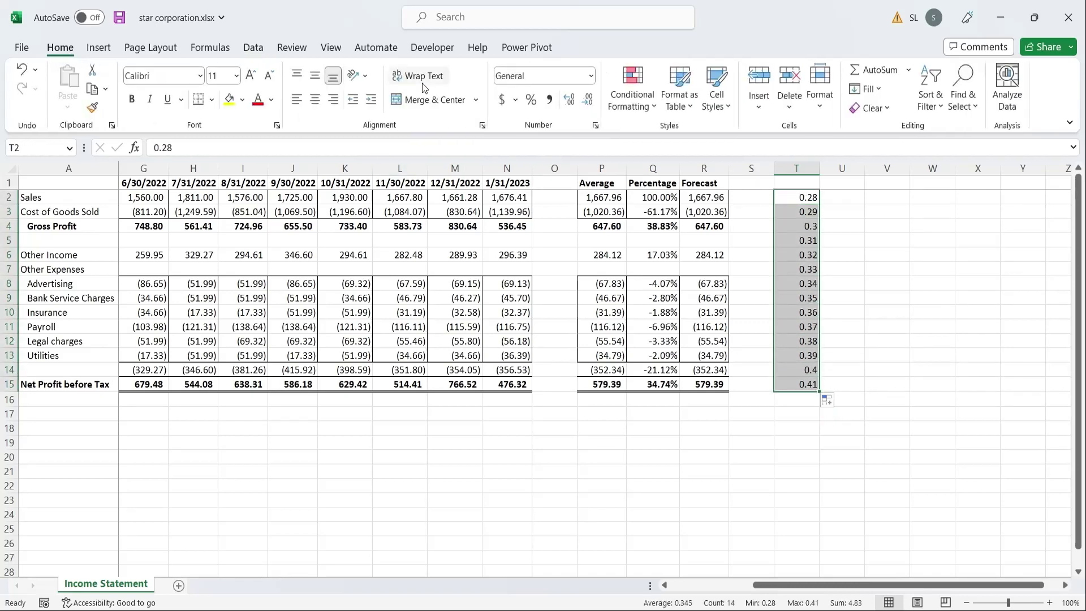
click(531, 100)
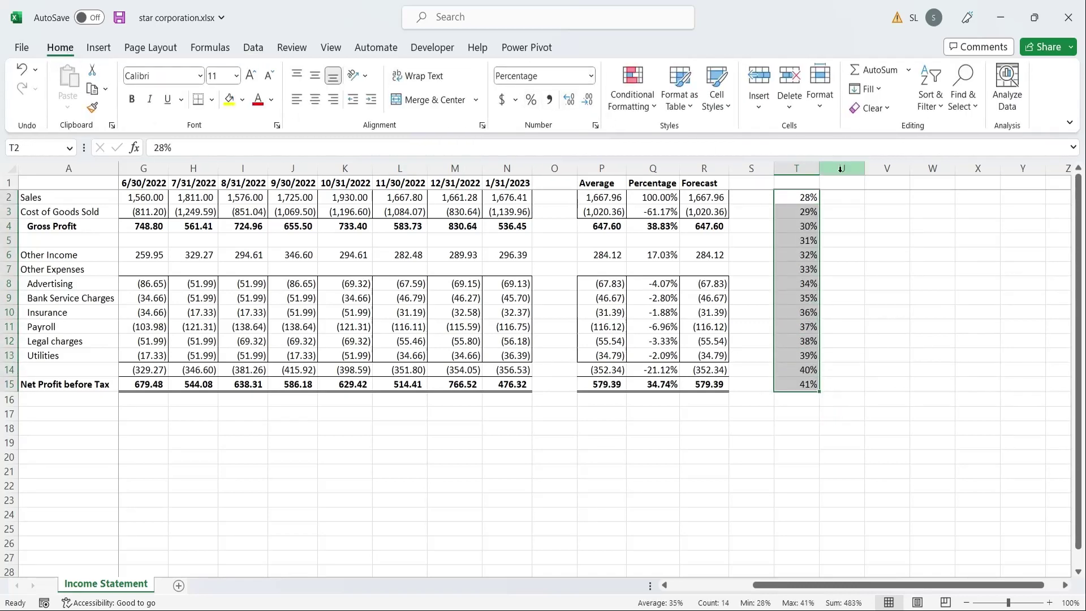
click(845, 182)
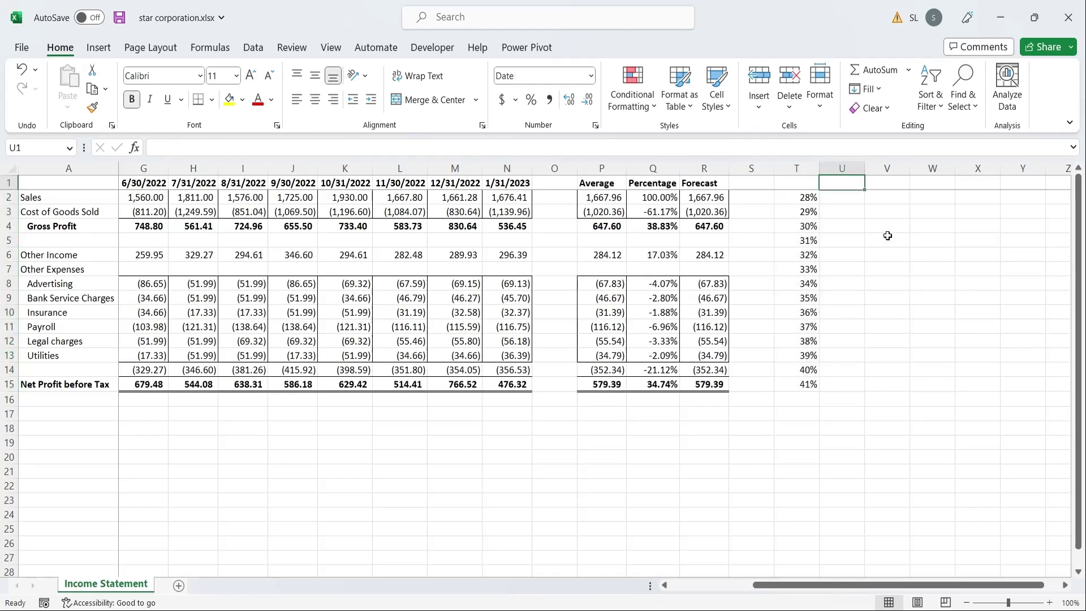
Link U1 to the forecast net profit with =+R15
text(+)
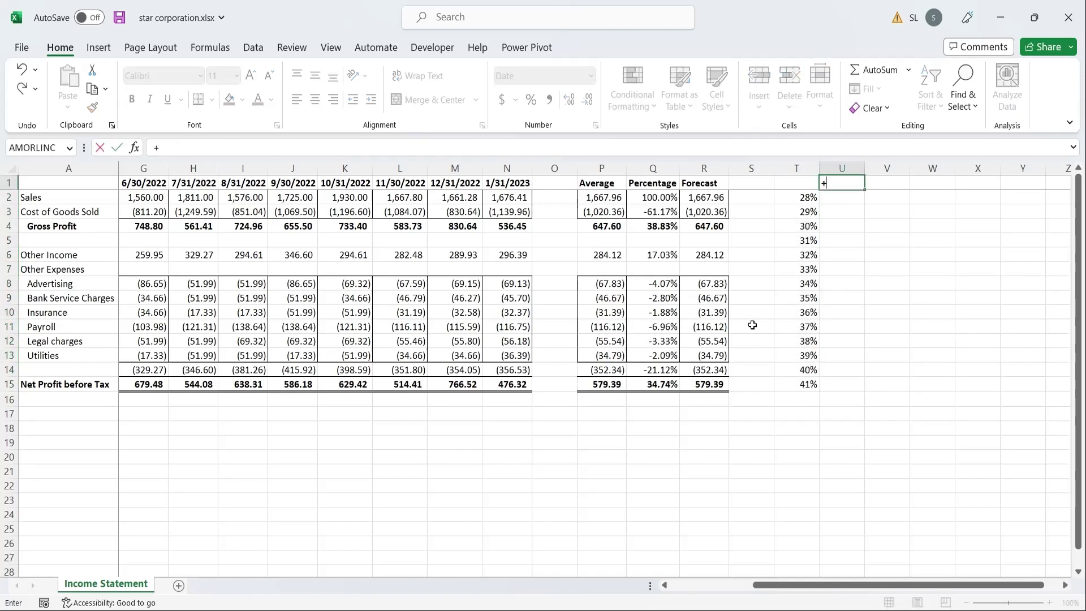
click(712, 383)
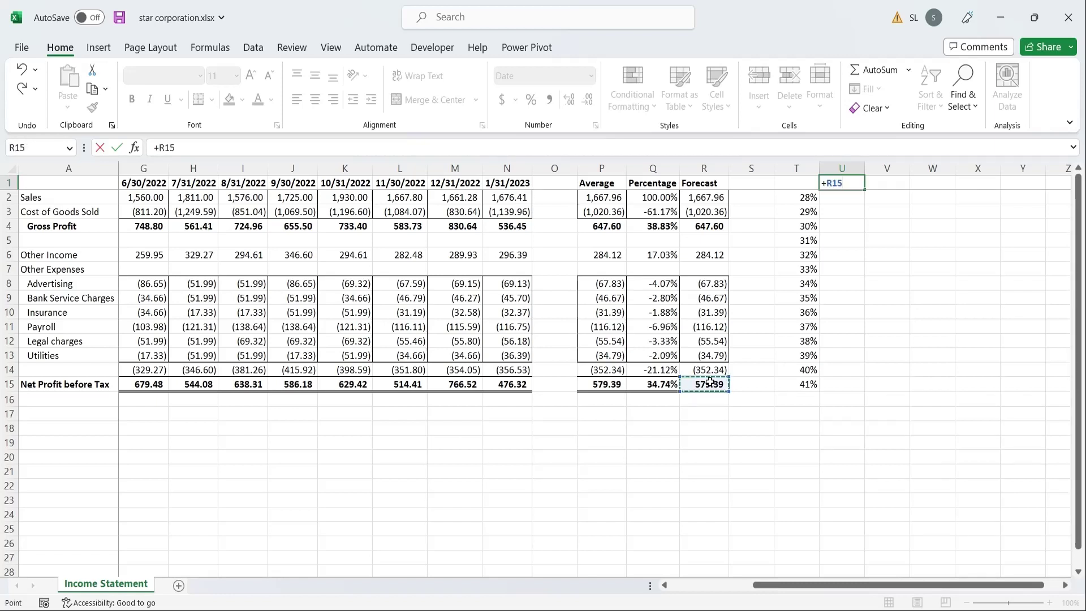
key(Return)
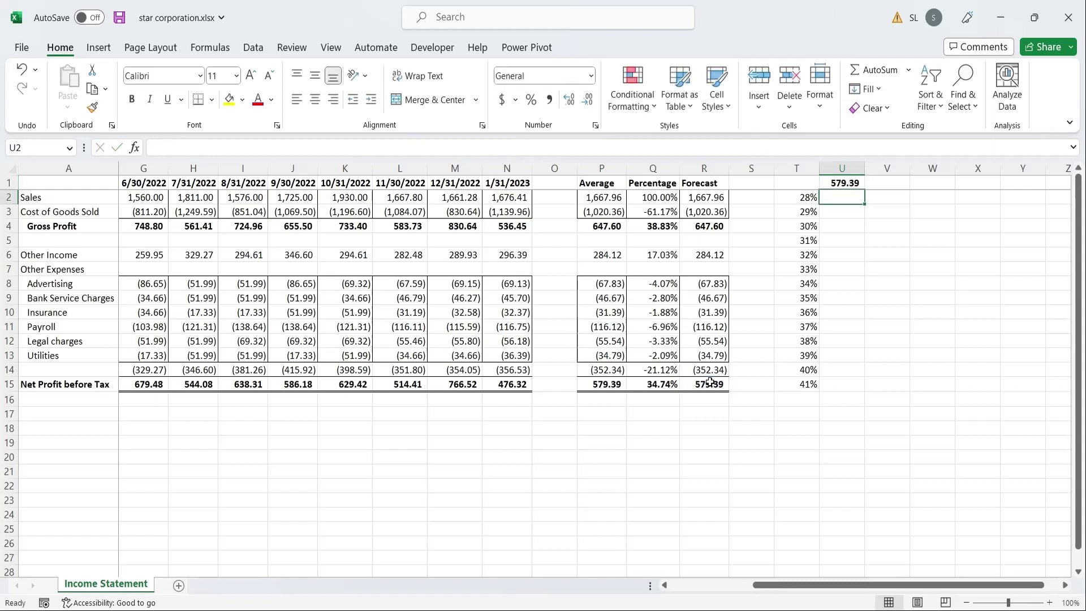
Create a data table on T1:U15 with Q15 as the column input cell
drag(807, 181, 827, 387)
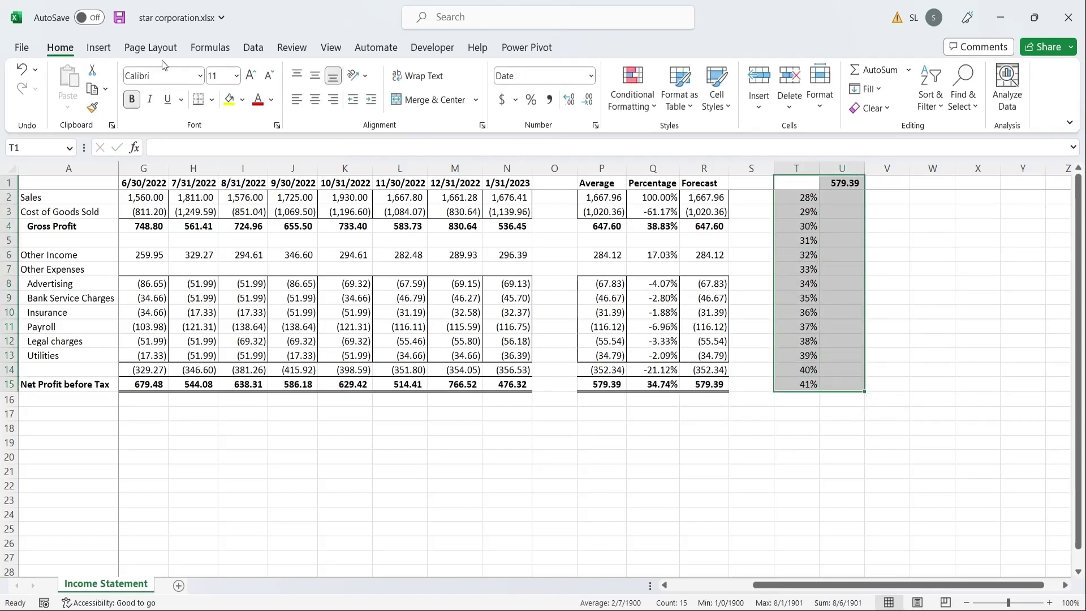
click(253, 47)
click(805, 107)
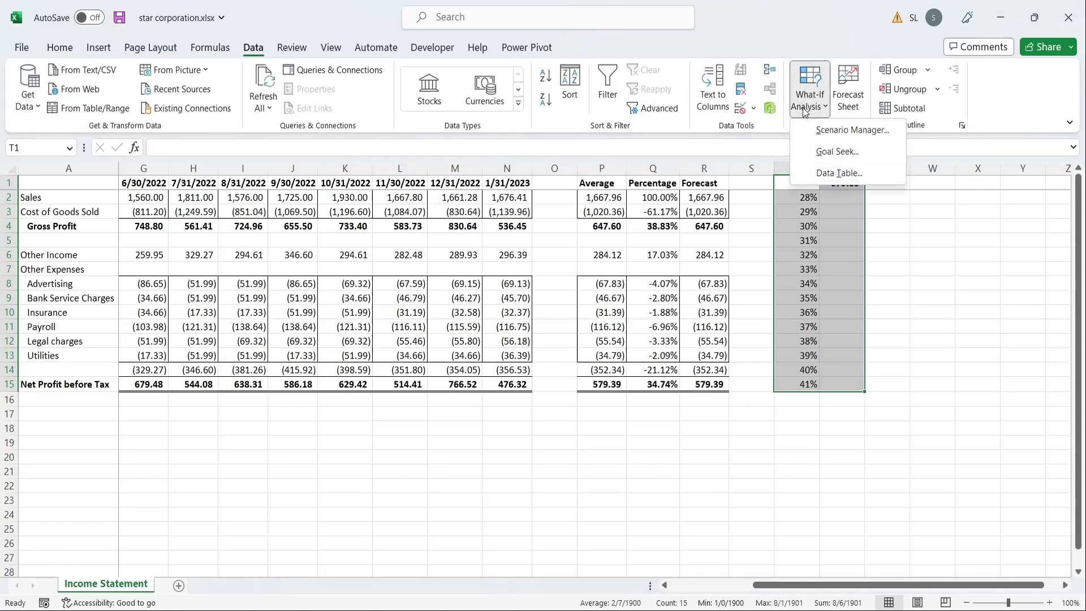
click(839, 172)
click(480, 375)
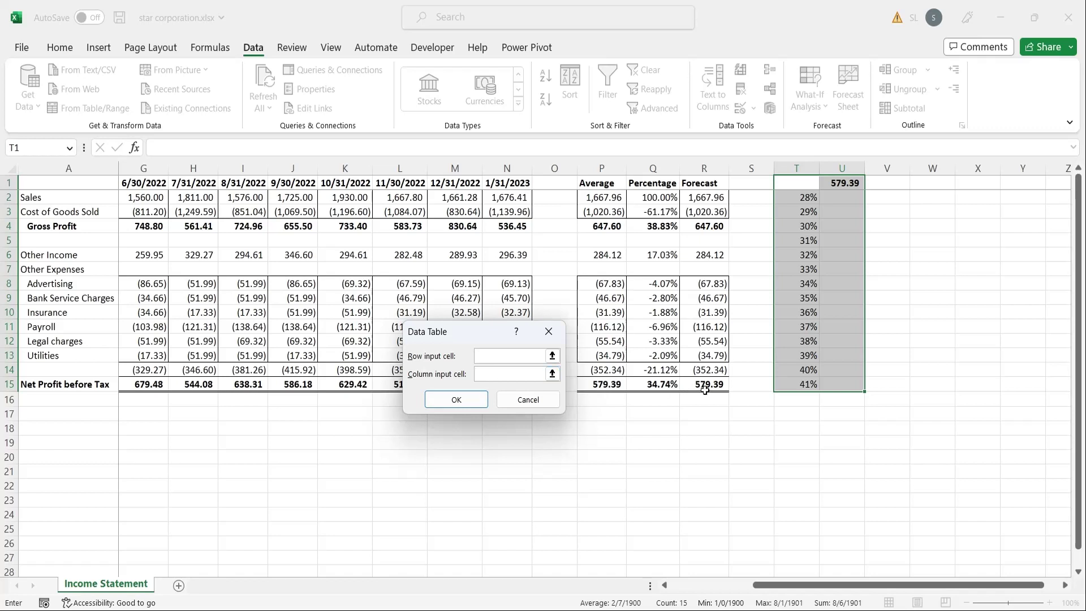
click(665, 383)
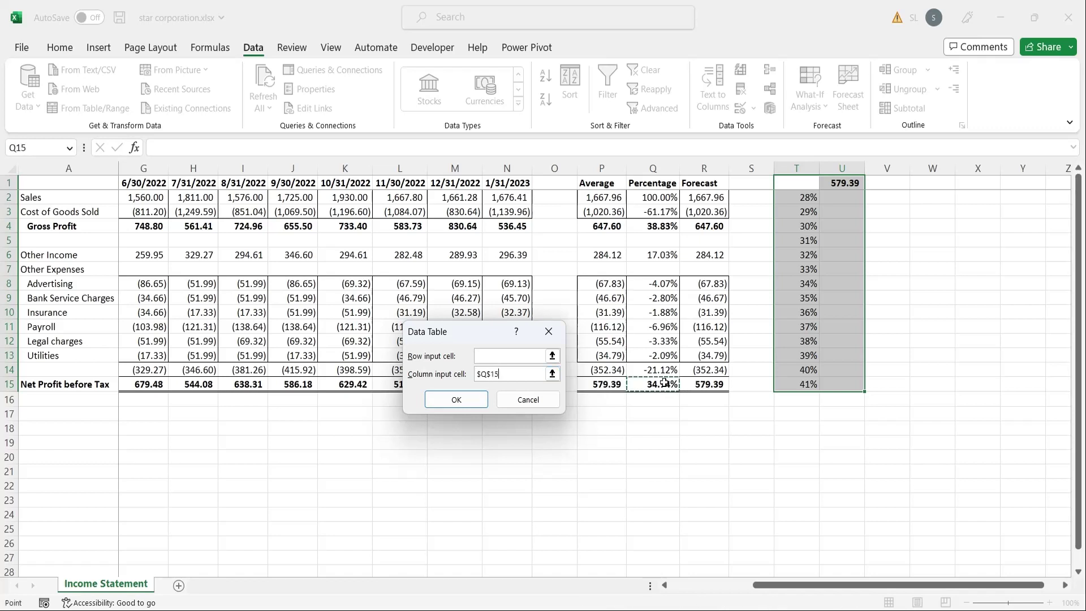
click(458, 401)
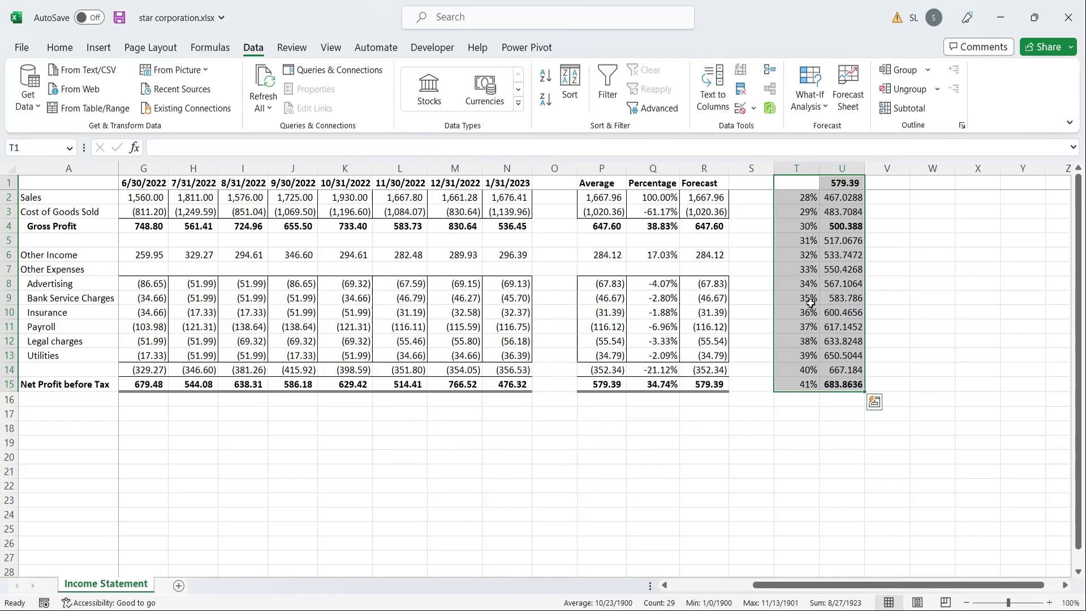
Fill T8:U9 (the 34% and 35% rows) yellow and check their TABLE formulas
drag(810, 303, 844, 285)
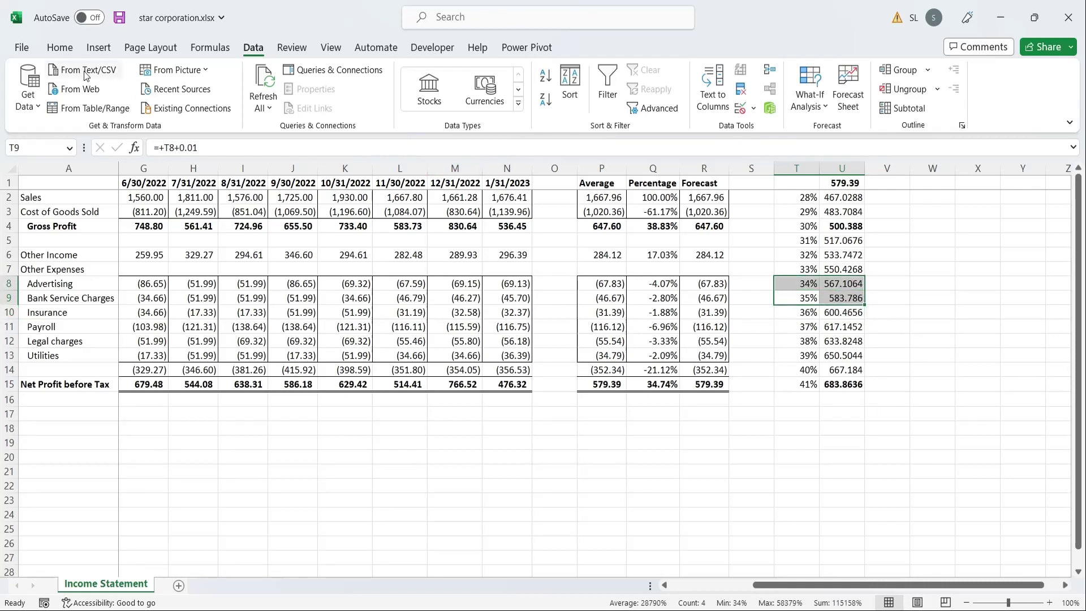
click(66, 51)
click(229, 99)
click(751, 326)
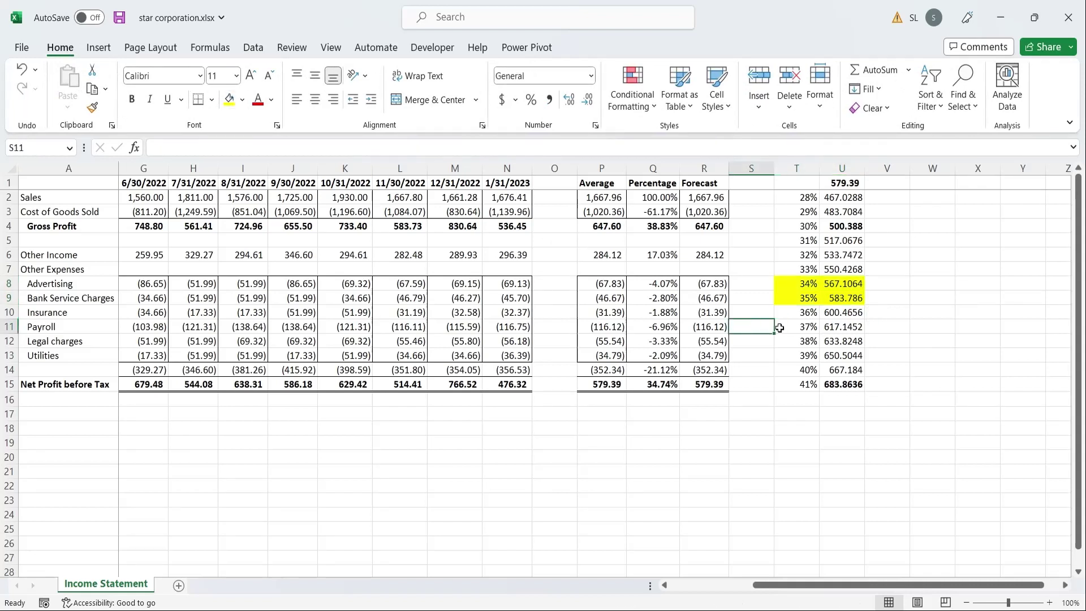
drag(848, 284, 847, 299)
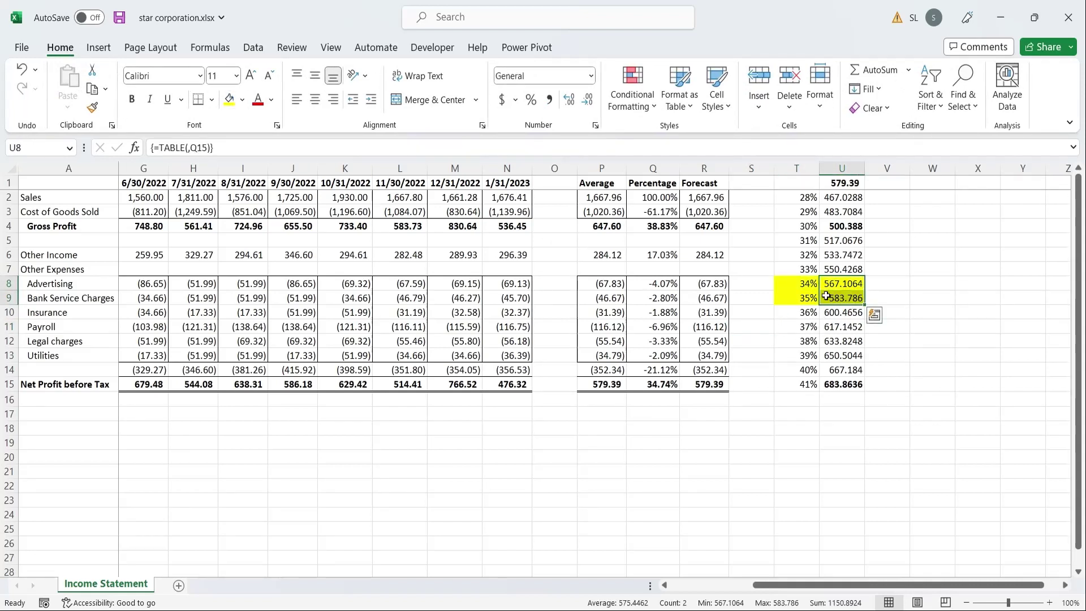
click(826, 313)
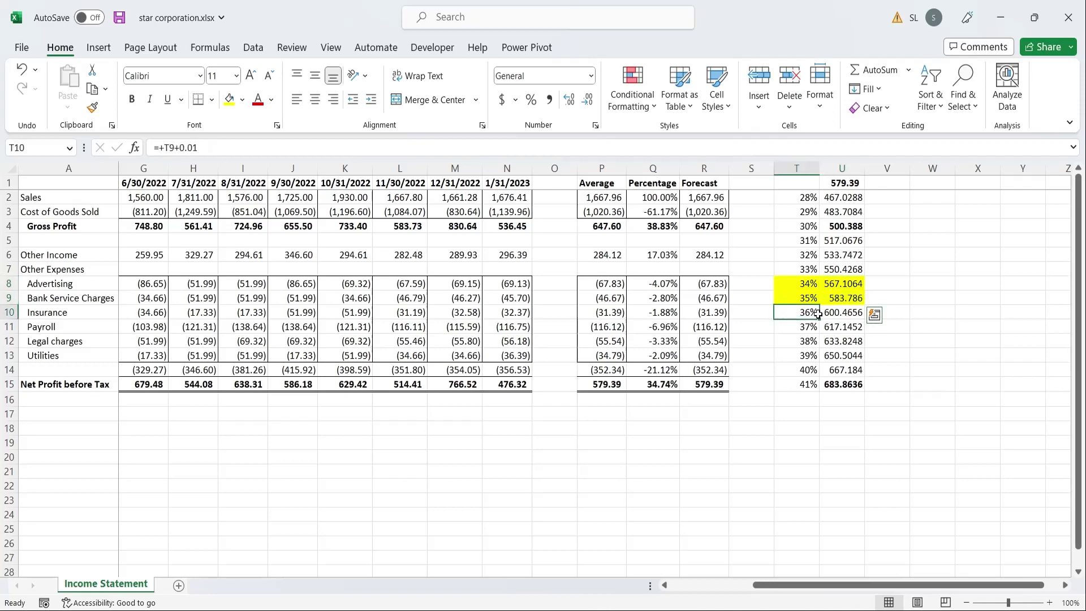
drag(839, 327, 843, 385)
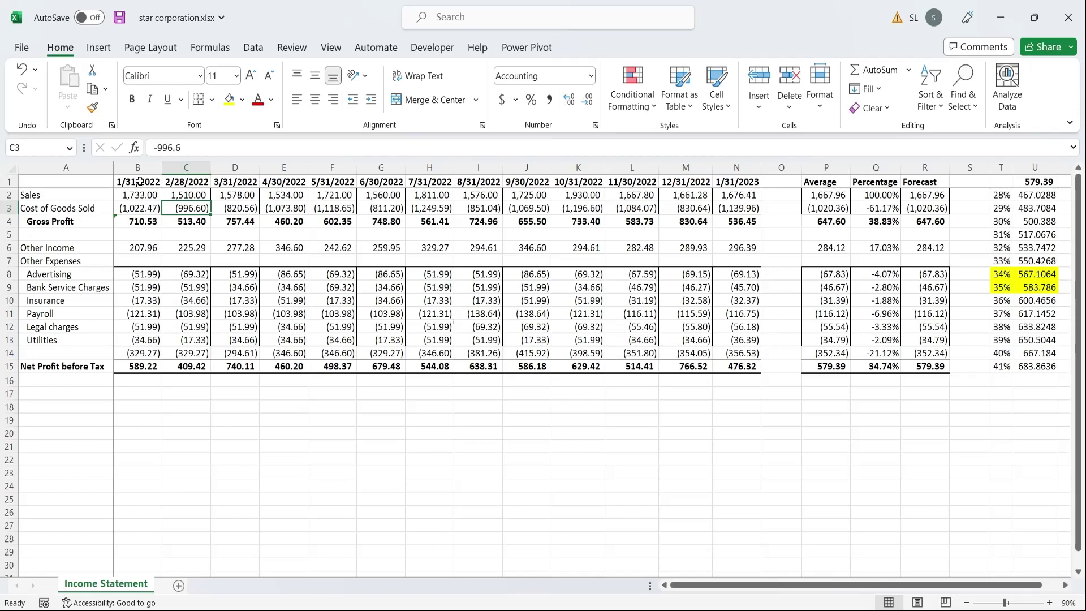
Select the month dates B1:N1 and Net Profit before Tax B15:N15, and start a Forecast Sheet
drag(139, 181, 736, 182)
drag(136, 368, 741, 366)
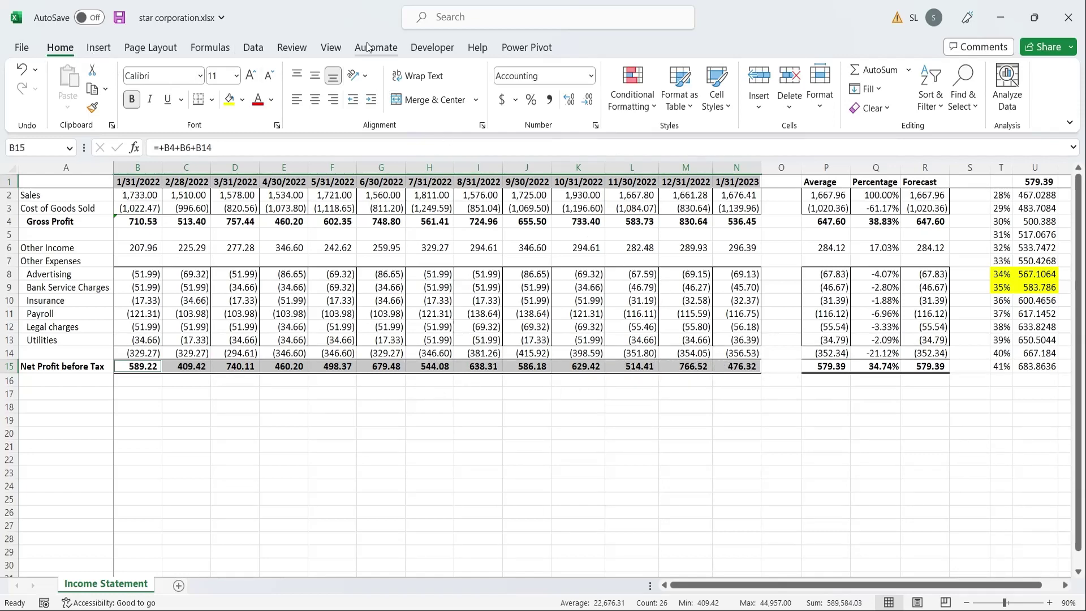
click(253, 48)
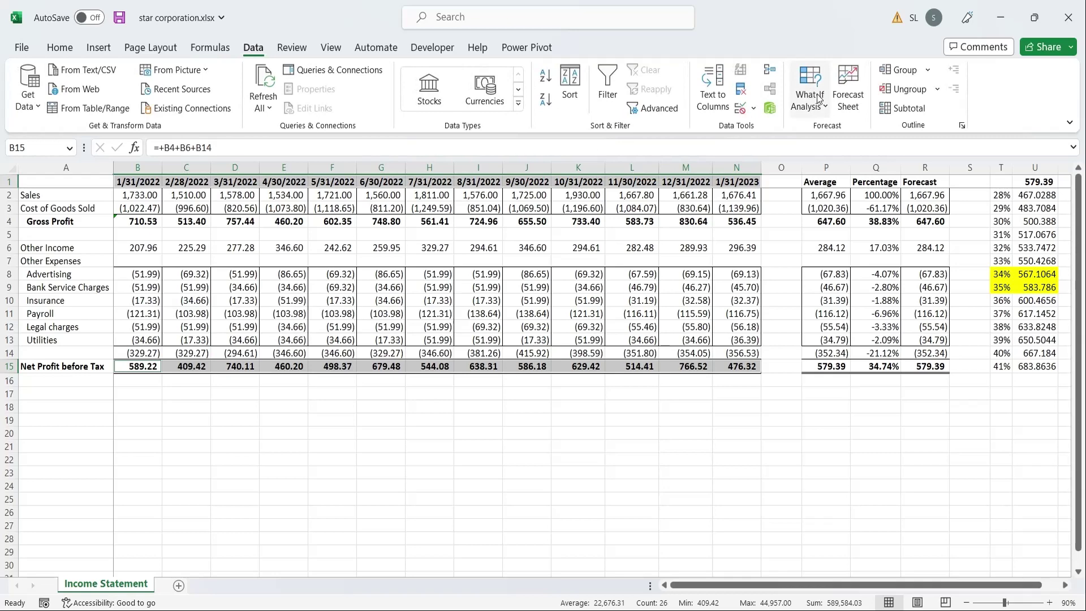
click(848, 88)
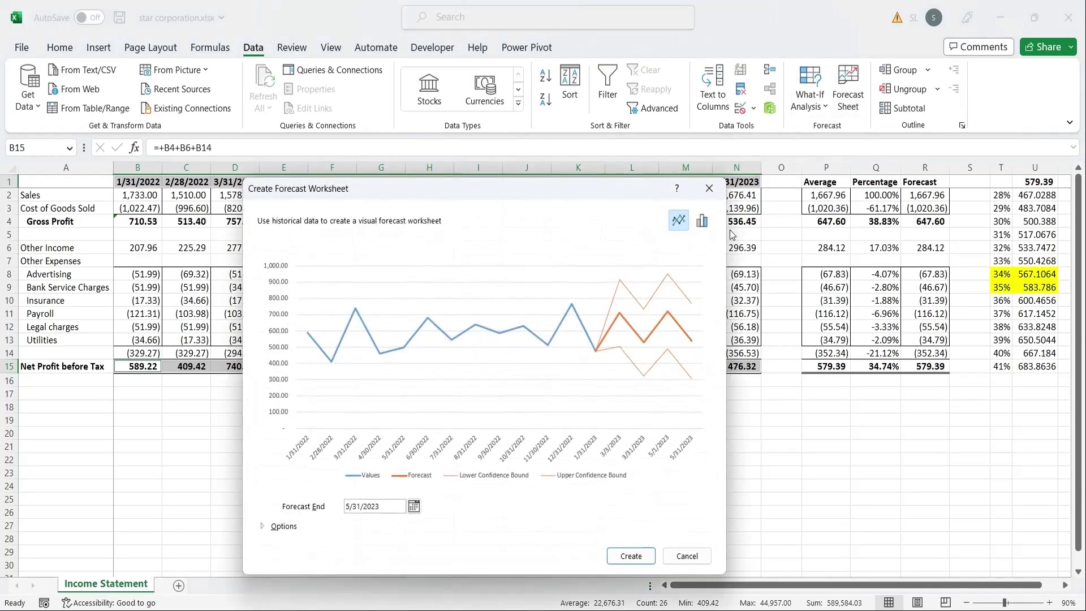
Expand the forecast options and keep the confidence interval at 95%, ending 5/31/2023
click(264, 527)
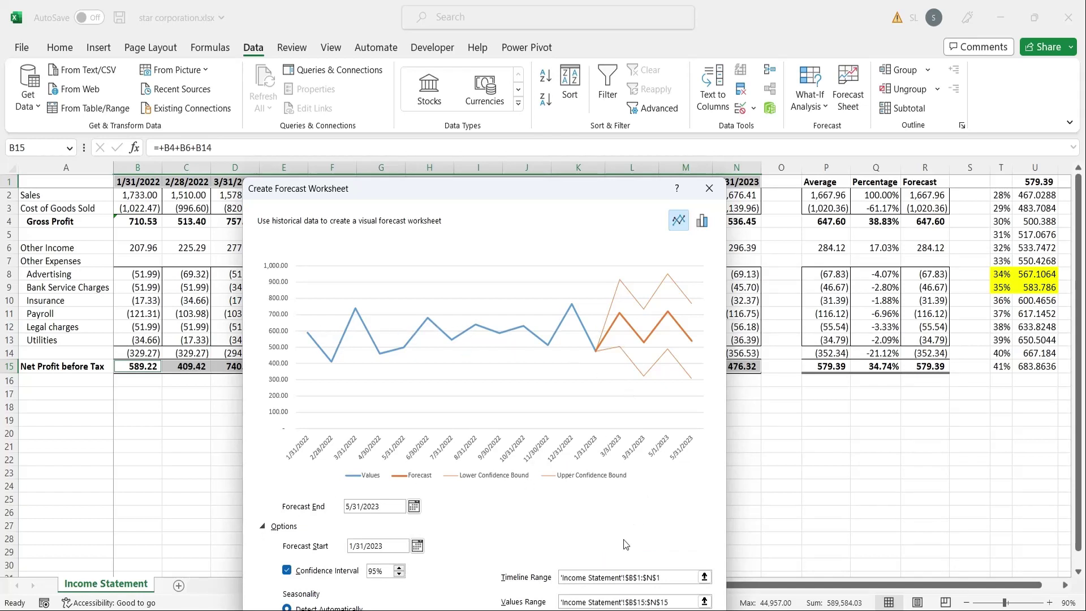
drag(515, 179, 506, 78)
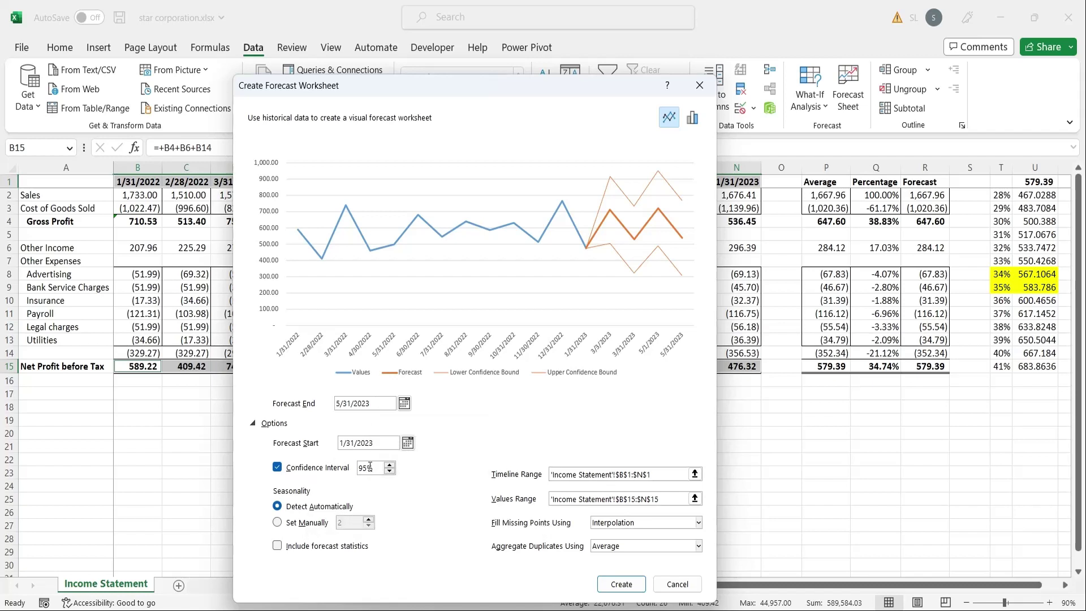
click(388, 472)
click(388, 472)
click(389, 472)
click(388, 471)
click(389, 472)
click(389, 472)
click(389, 472)
click(389, 472)
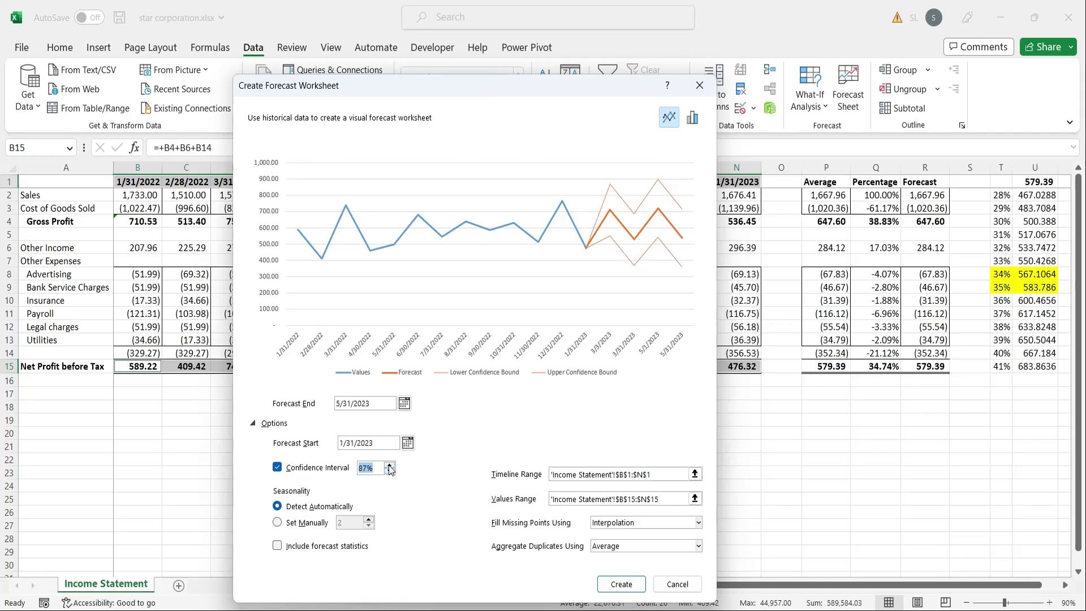
click(389, 465)
click(389, 465)
click(389, 465)
click(389, 465)
click(389, 465)
click(389, 465)
click(390, 465)
click(389, 465)
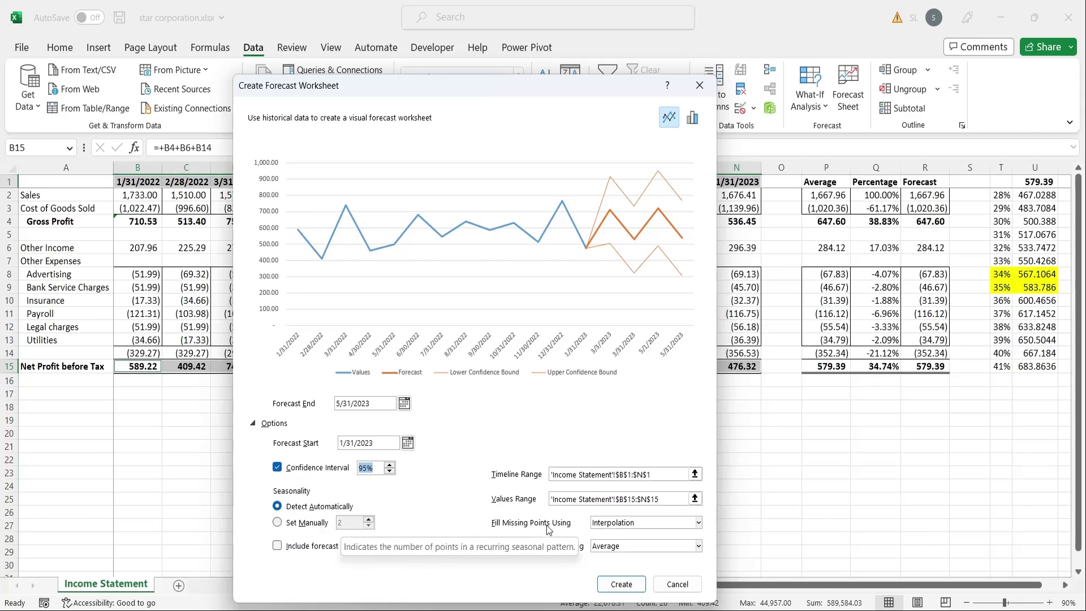
Create the forecast worksheet and select its Forecast values in C14:C18
click(614, 585)
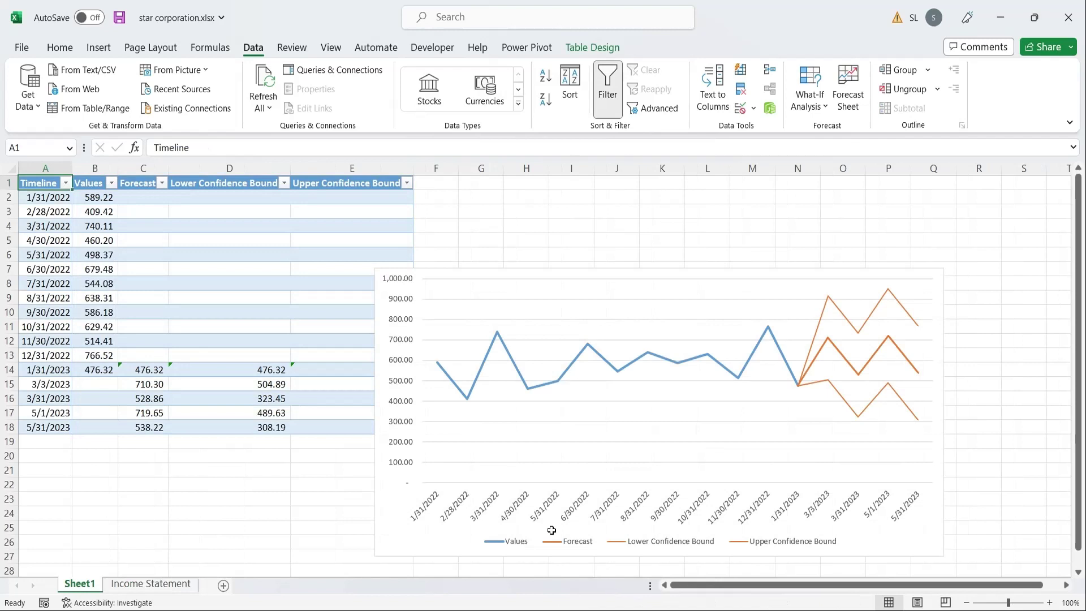
drag(151, 369, 151, 428)
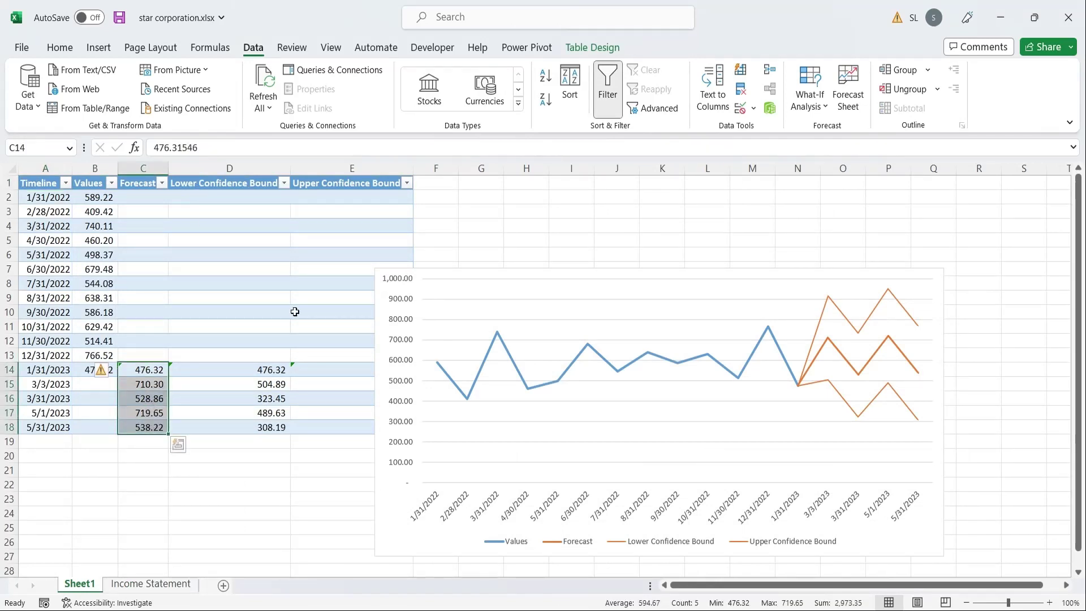